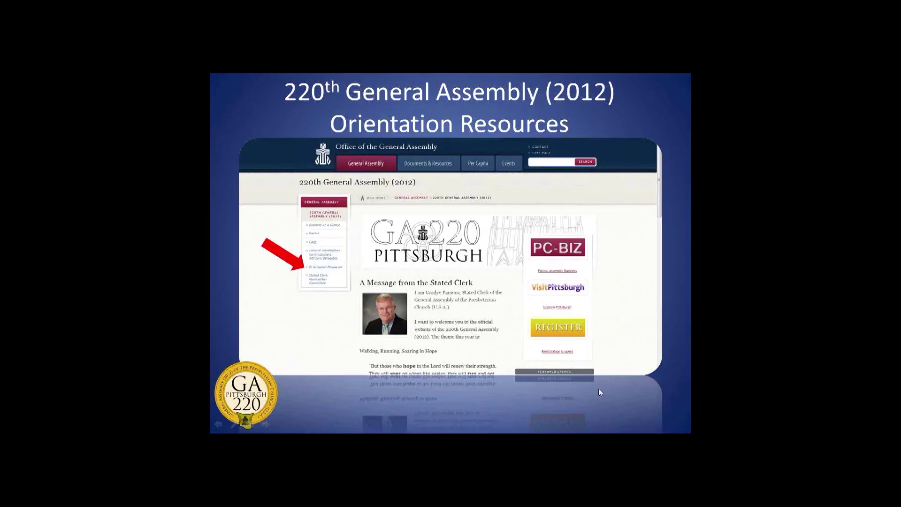
pyautogui.click(618, 416)
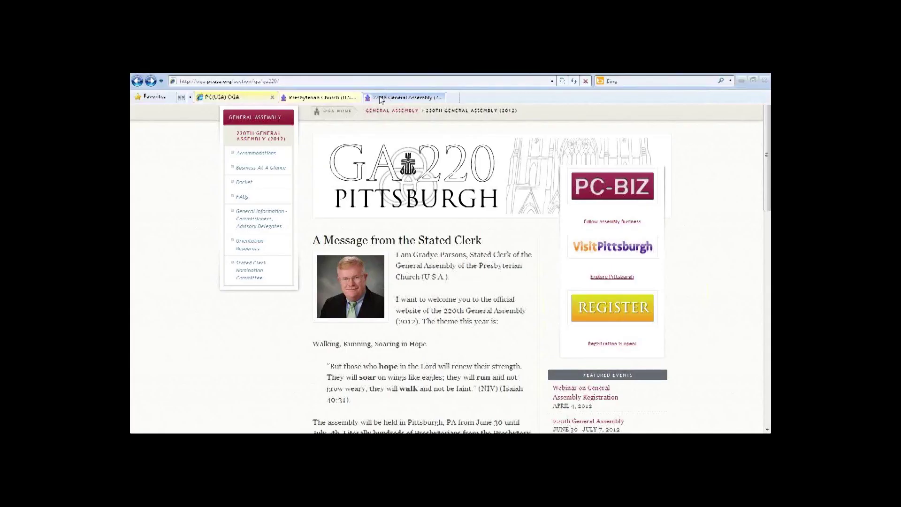
# Open the 220th General Assembly (2012) registration form and review its contact, position, demographic, special-need, dietary and emergency contact fields.
pyautogui.click(333, 99)
pyautogui.click(385, 98)
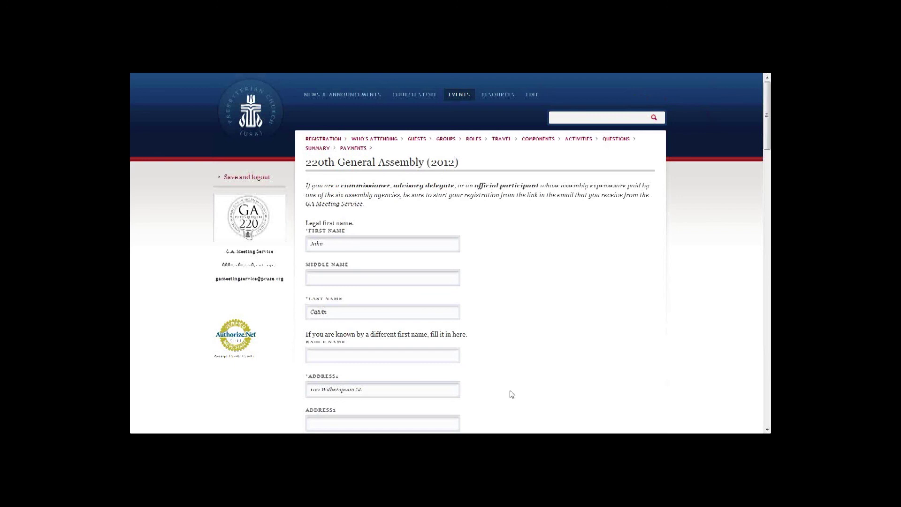
pyautogui.scroll(-3, 501, 313)
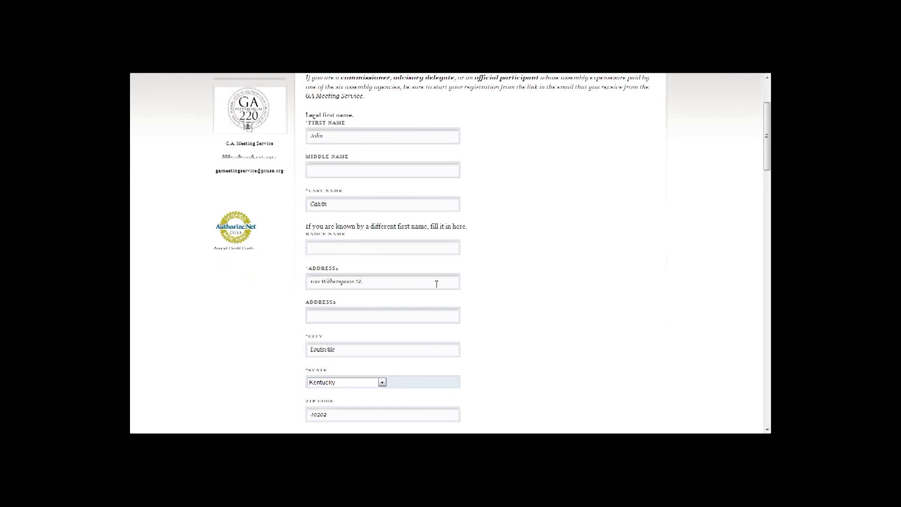
pyautogui.scroll(-4, 432, 284)
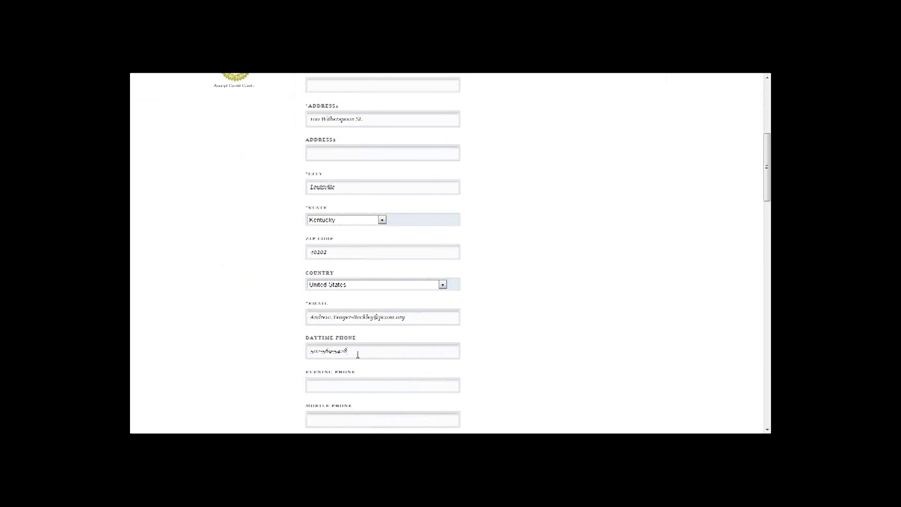
pyautogui.scroll(-4, 357, 354)
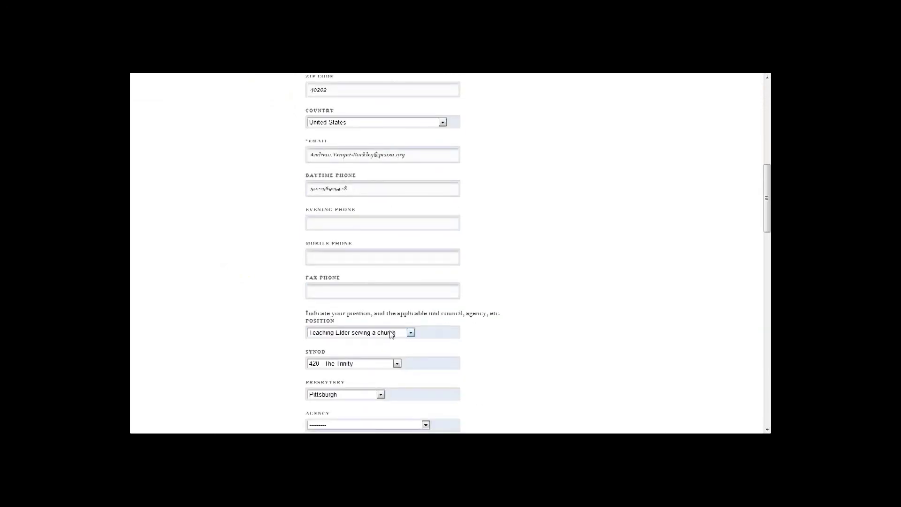
pyautogui.scroll(-3, 418, 287)
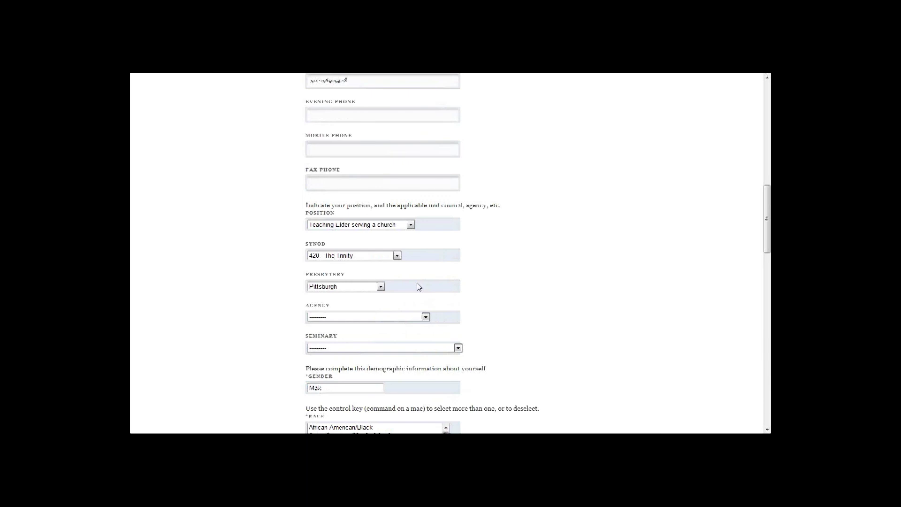
pyautogui.scroll(-2, 418, 286)
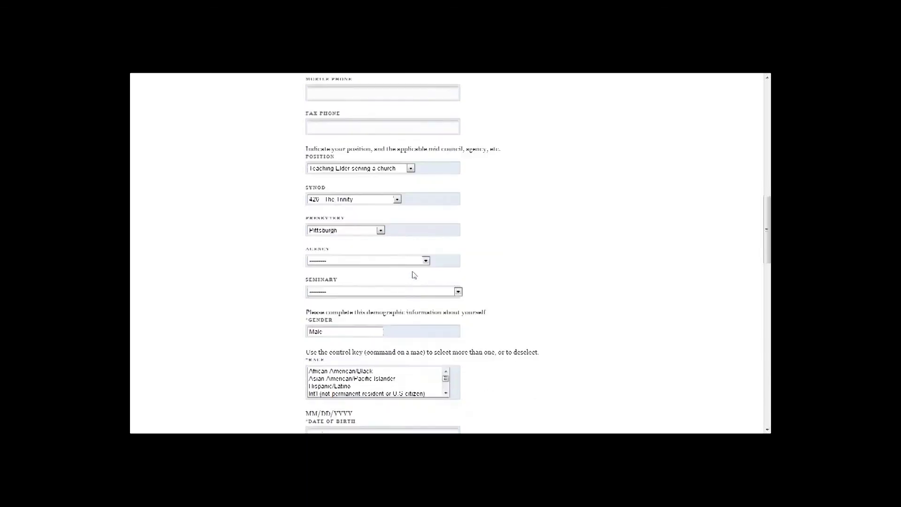
pyautogui.scroll(-2, 414, 274)
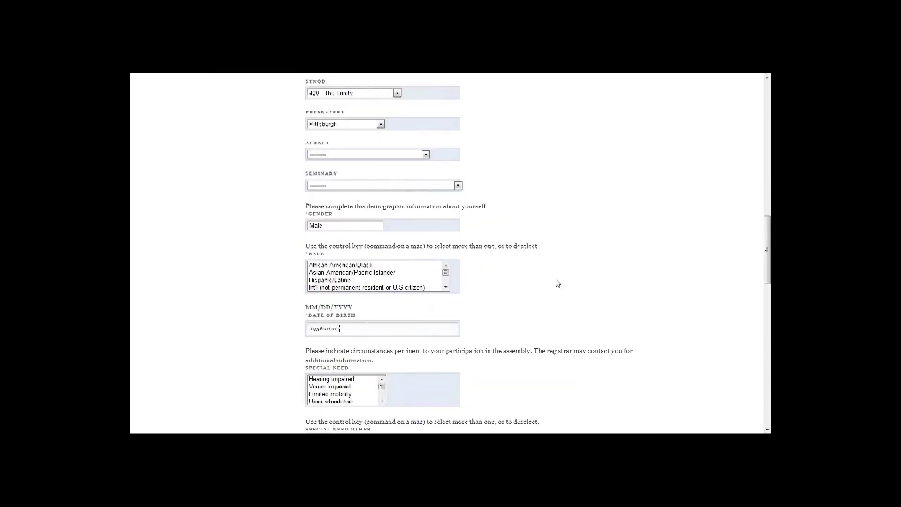
pyautogui.scroll(-1, 556, 283)
pyautogui.moveTo(446, 221)
pyautogui.mouseDown()
pyautogui.moveTo(446, 230)
pyautogui.moveTo(446, 219)
pyautogui.mouseUp()
pyautogui.scroll(-1, 535, 253)
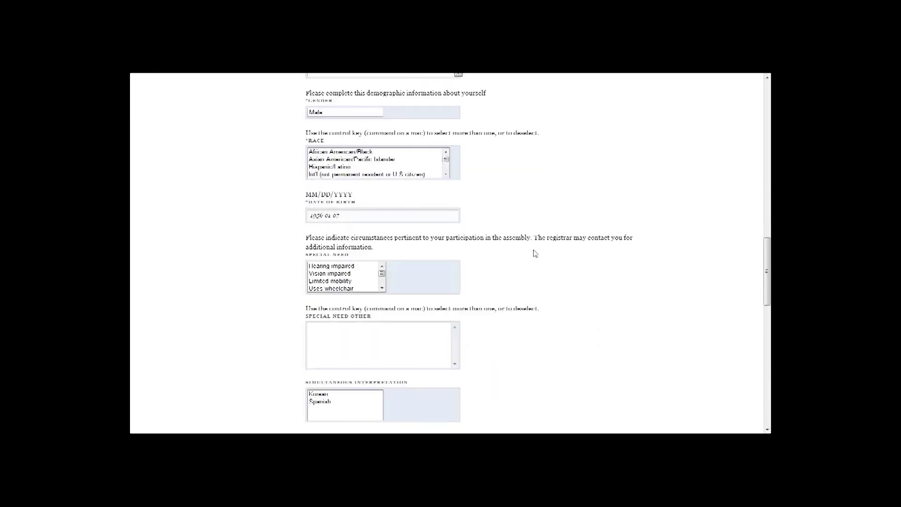
pyautogui.scroll(-4, 535, 253)
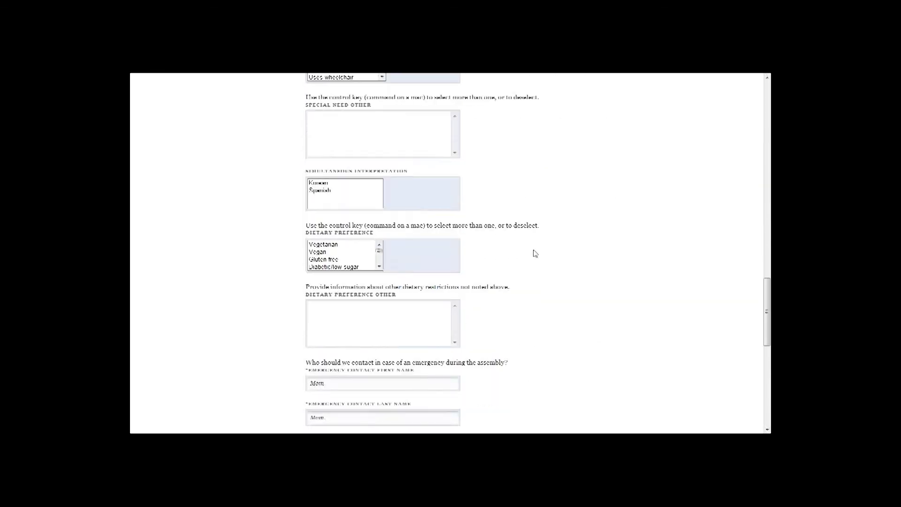
pyautogui.scroll(-2, 534, 253)
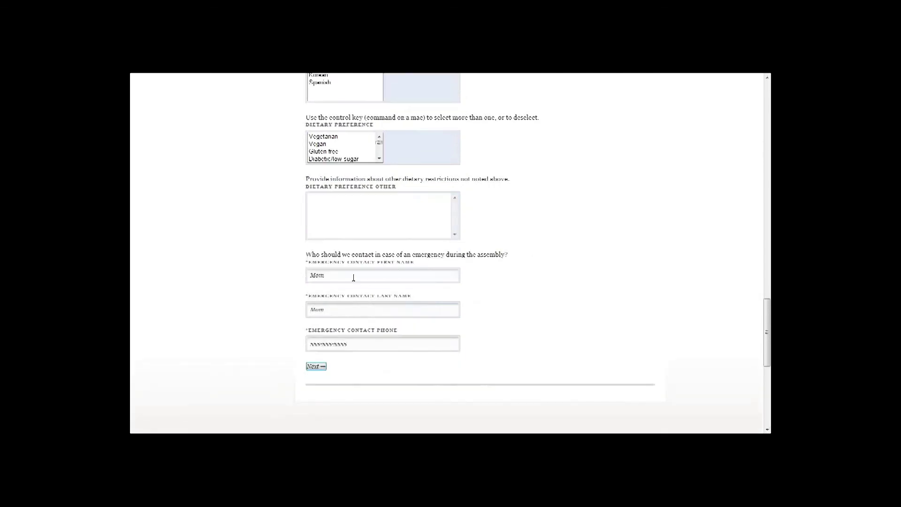
# Check the emergency contact's name and phone number, and submit the personal information page of the registration.
pyautogui.moveTo(353, 277); pyautogui.dragTo(261, 271)
pyautogui.moveTo(370, 343); pyautogui.dragTo(296, 336)
pyautogui.click(361, 348)
pyautogui.click(314, 369)
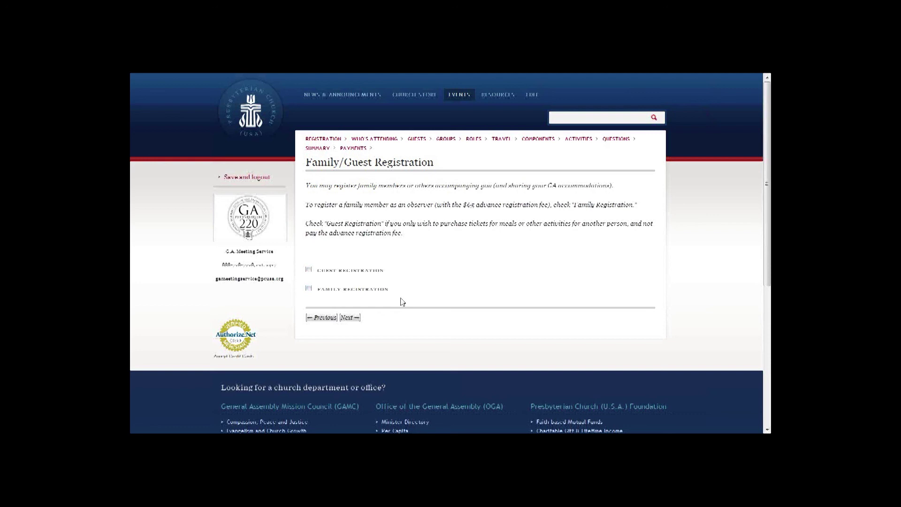
# Continue without guest or family registration and select the GA Registration - Commissioner component.
pyautogui.click(348, 319)
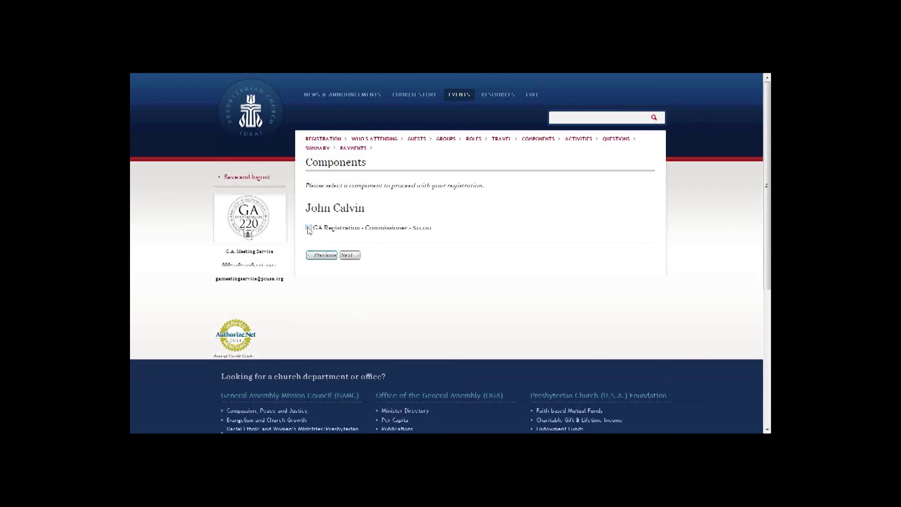
pyautogui.click(309, 228)
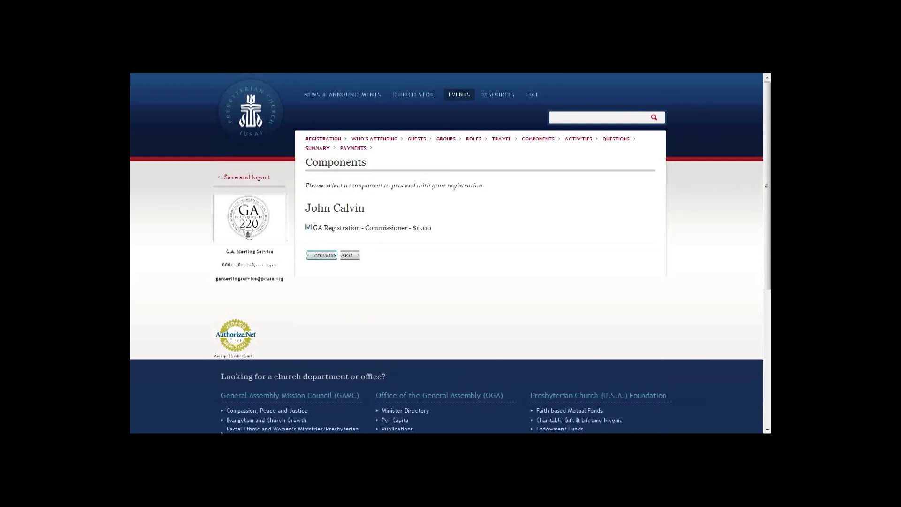
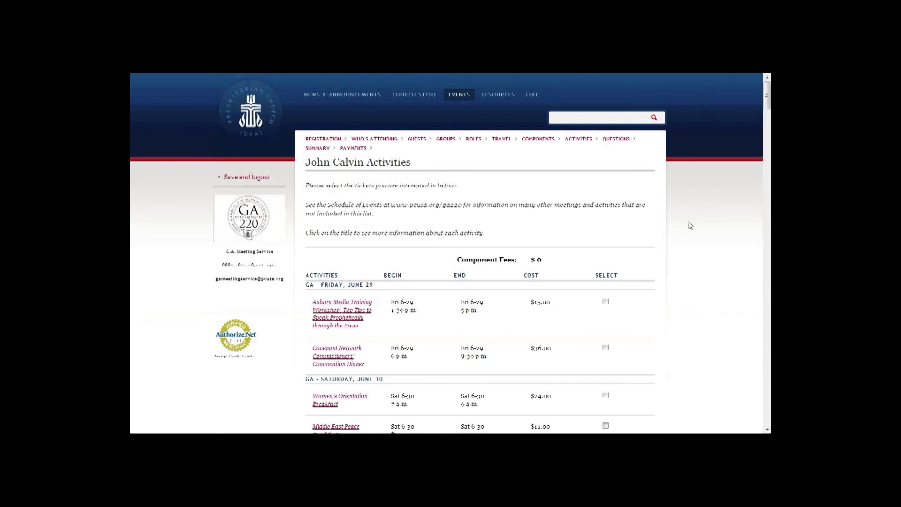
# Examine the activity tickets from Friday, June 29 through the Sunday, July 1 worship services in area churches.
pyautogui.scroll(-2, 689, 225)
pyautogui.scroll(-2, 689, 226)
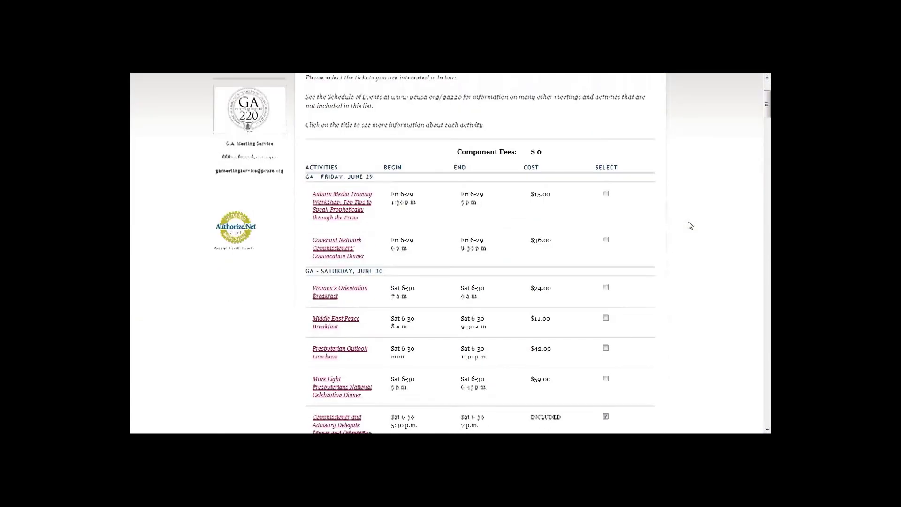
pyautogui.scroll(2, 690, 226)
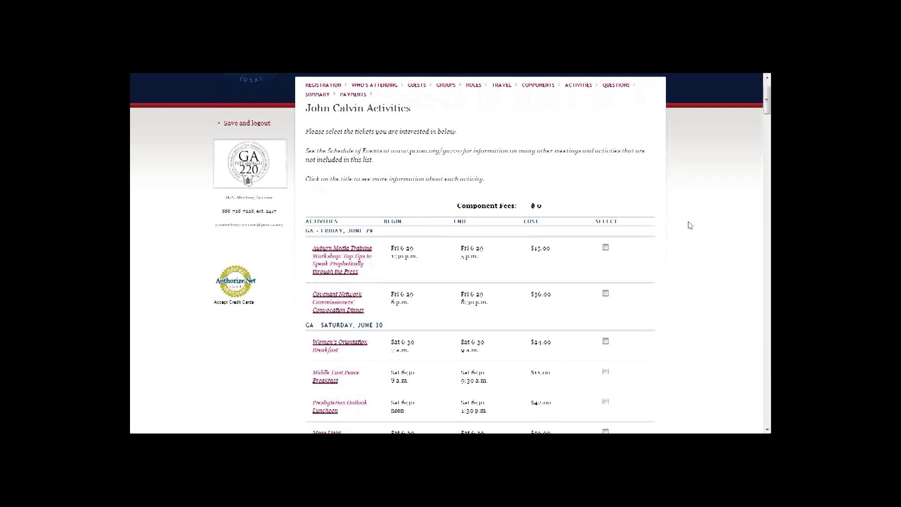
pyautogui.scroll(-3, 690, 225)
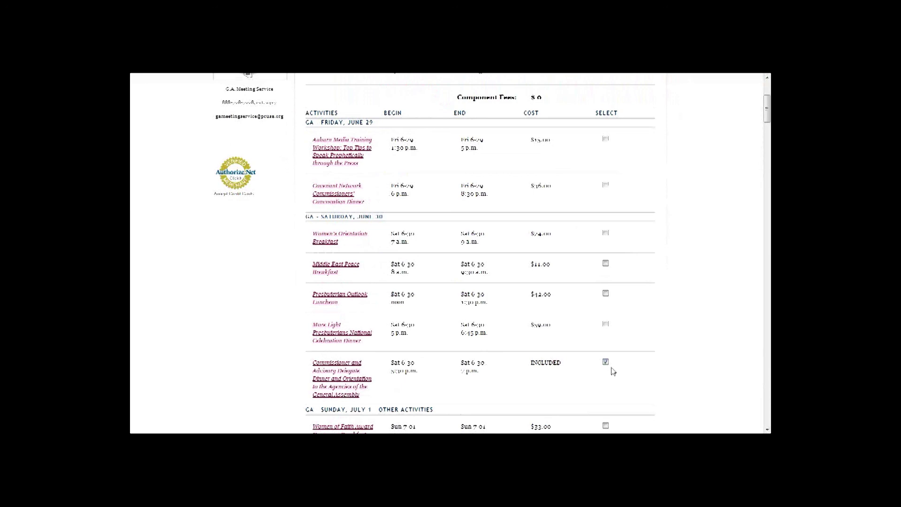
pyautogui.scroll(-3, 613, 371)
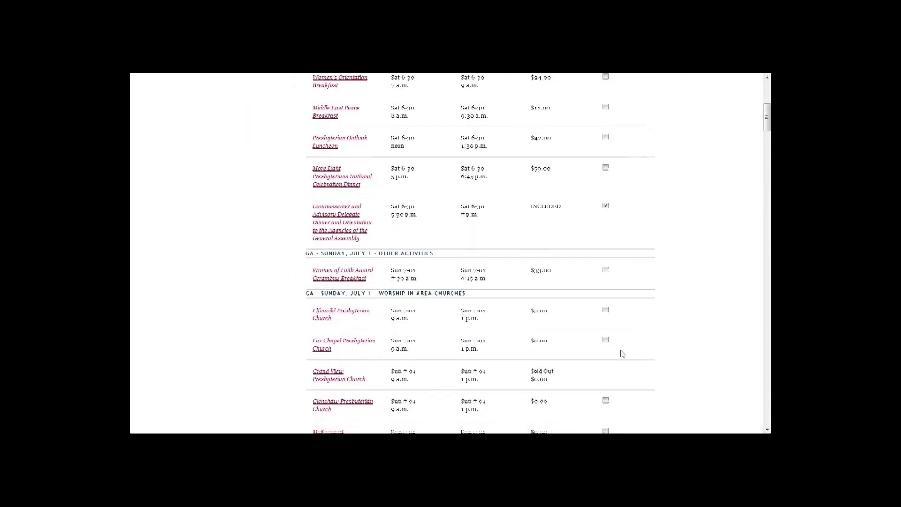
pyautogui.scroll(-3, 621, 351)
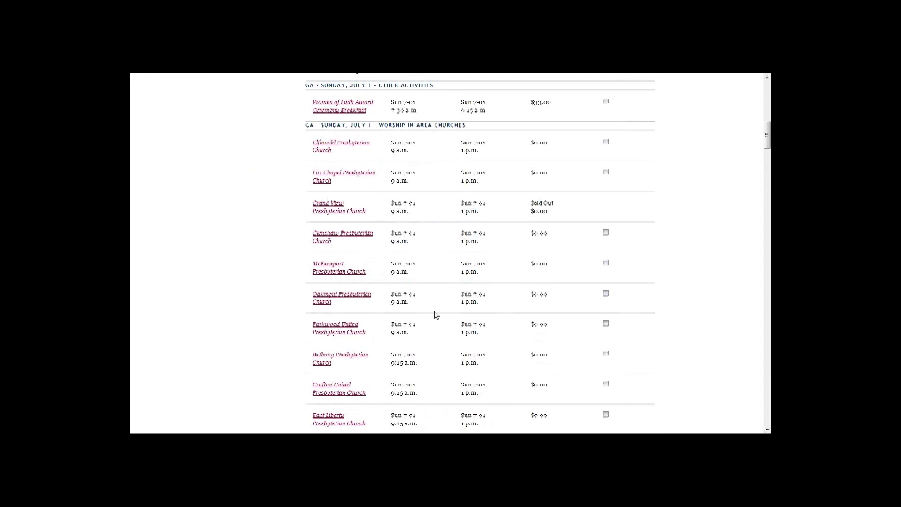
# View the description of the Commissioner and Advisory Delegate Dinner and Orientation on Saturday, June 30, and close it.
pyautogui.scroll(6, 386, 260)
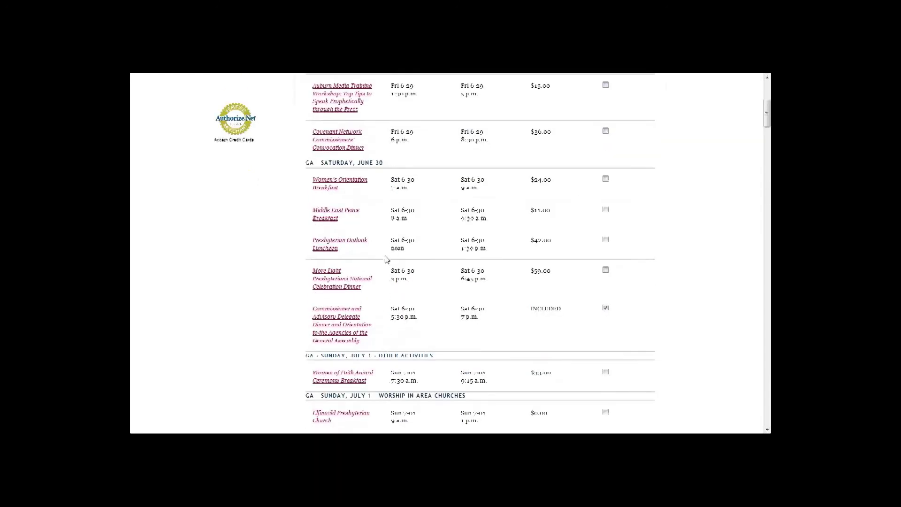
pyautogui.scroll(-1, 386, 259)
pyautogui.click(324, 335)
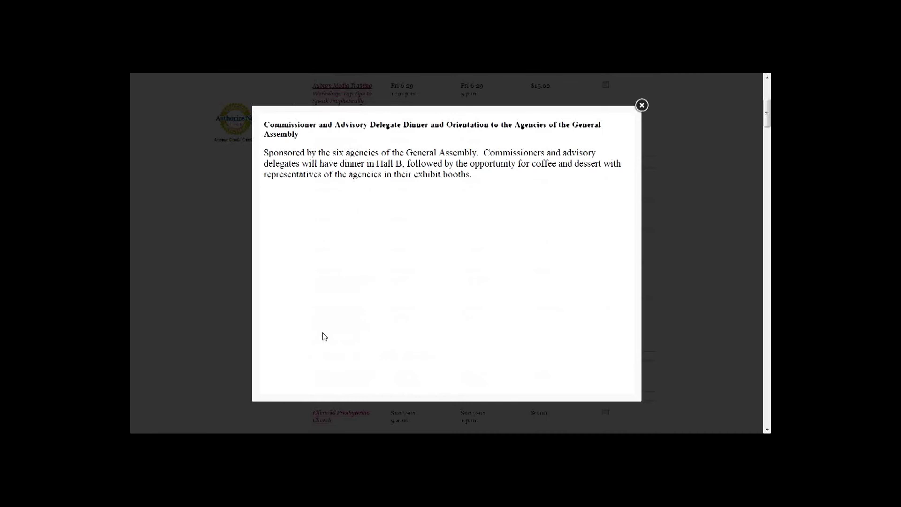
pyautogui.click(641, 105)
# Review the remaining activities from the Sunday, July 1 church services through Friday, July 6, including laptop rental and total fees.
pyautogui.scroll(-2, 510, 301)
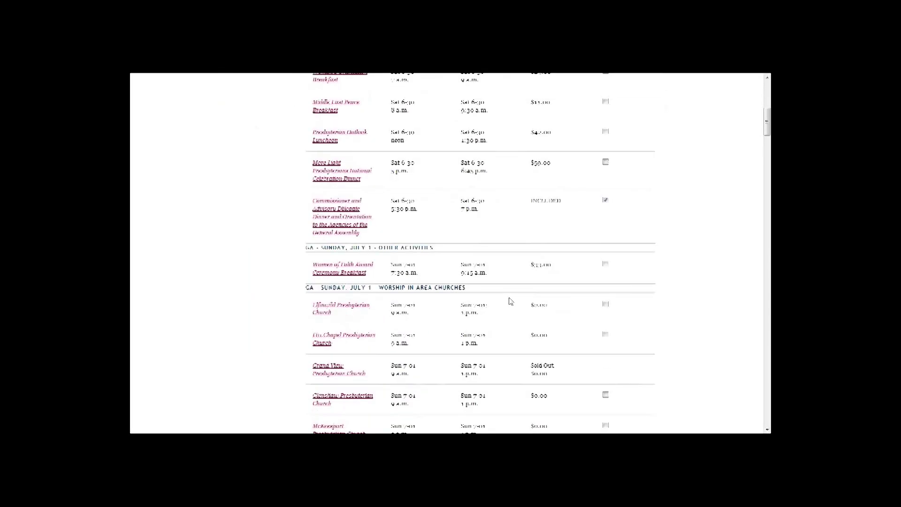
pyautogui.scroll(-2, 511, 302)
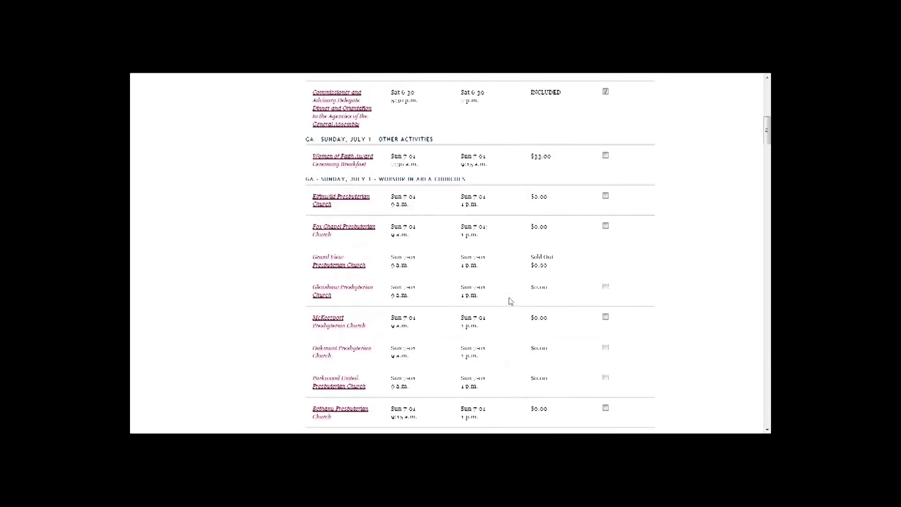
pyautogui.scroll(-2, 510, 301)
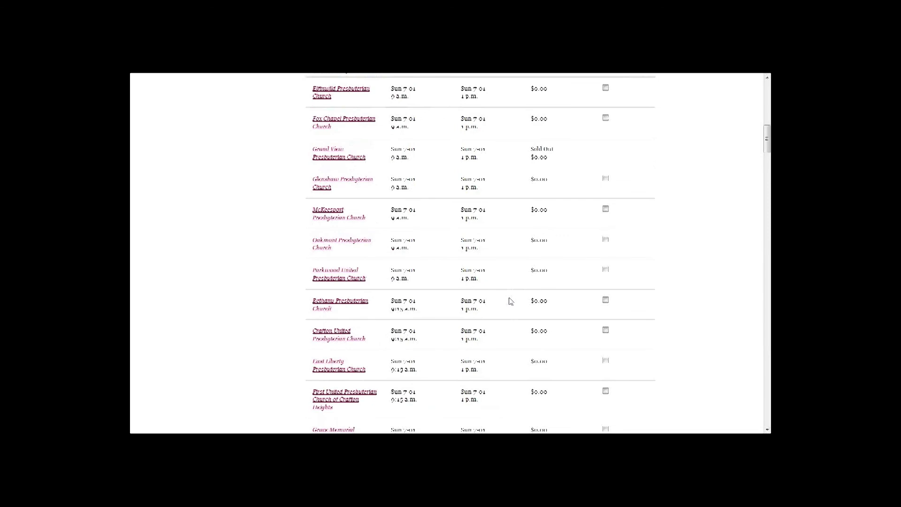
pyautogui.scroll(-5, 510, 301)
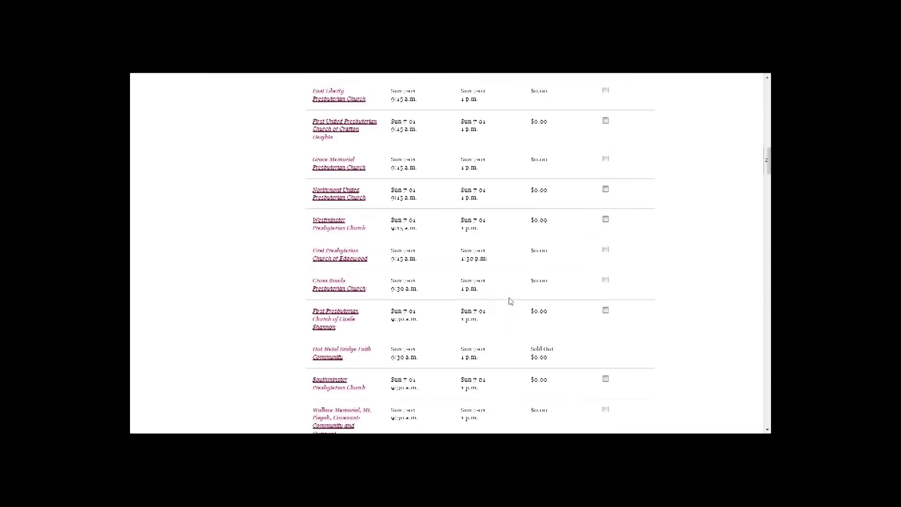
pyautogui.scroll(-6, 510, 301)
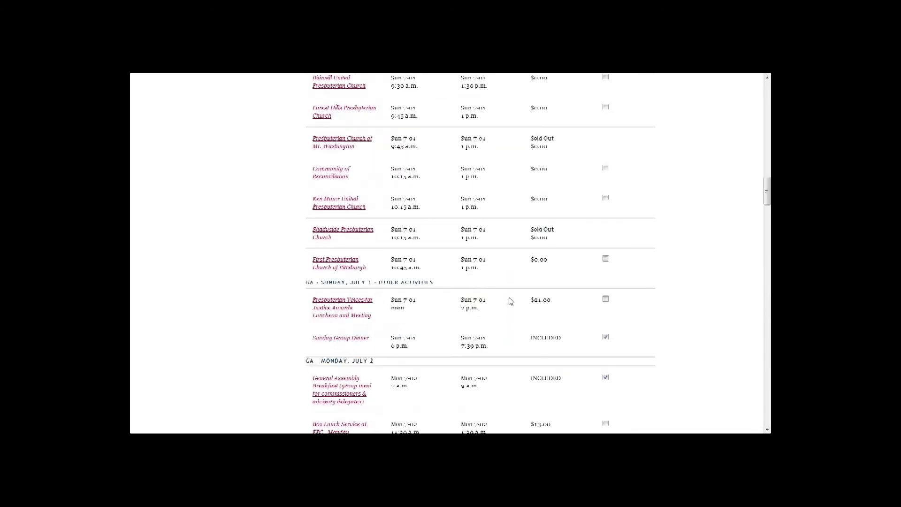
pyautogui.scroll(-3, 514, 272)
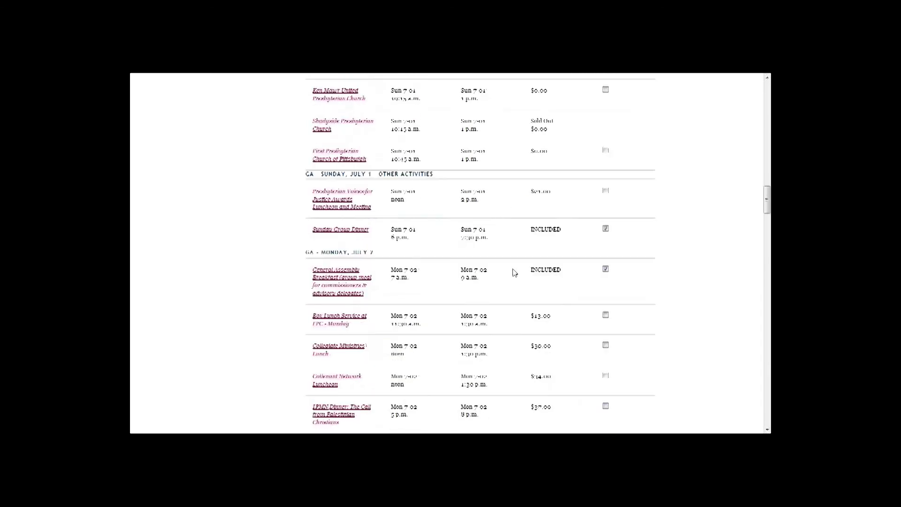
pyautogui.scroll(-1, 514, 272)
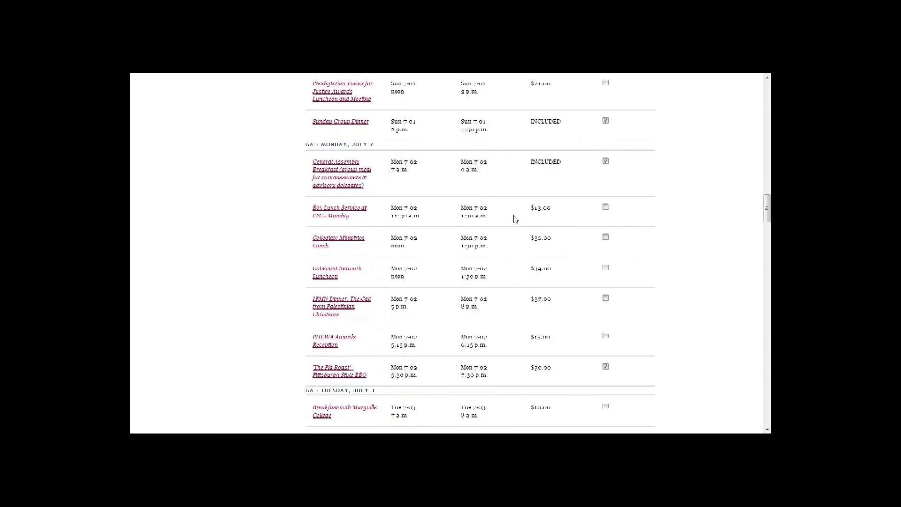
pyautogui.scroll(-4, 511, 158)
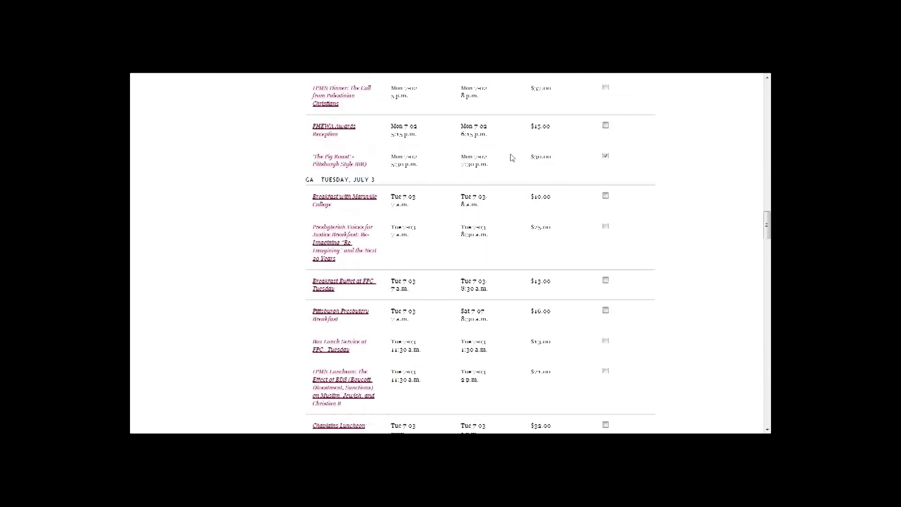
pyautogui.scroll(-5, 512, 157)
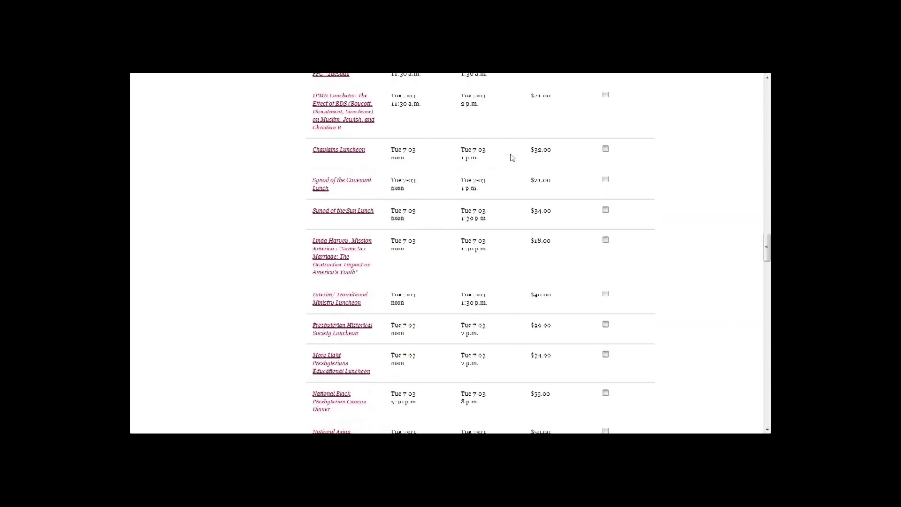
pyautogui.scroll(-8, 512, 157)
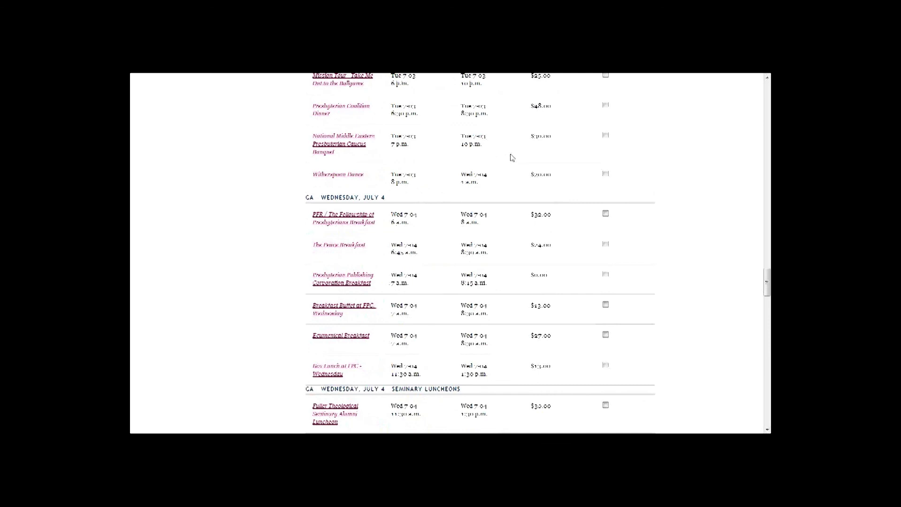
pyautogui.scroll(-8, 512, 158)
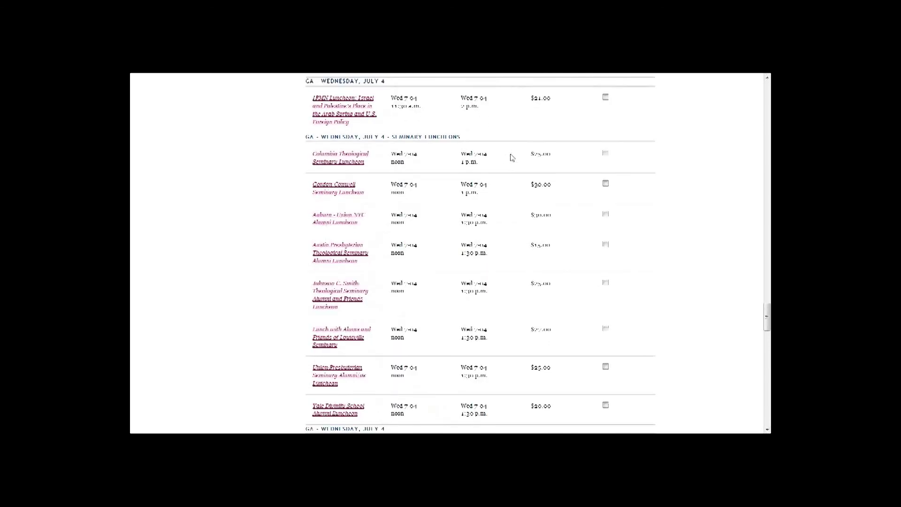
pyautogui.scroll(-8, 511, 158)
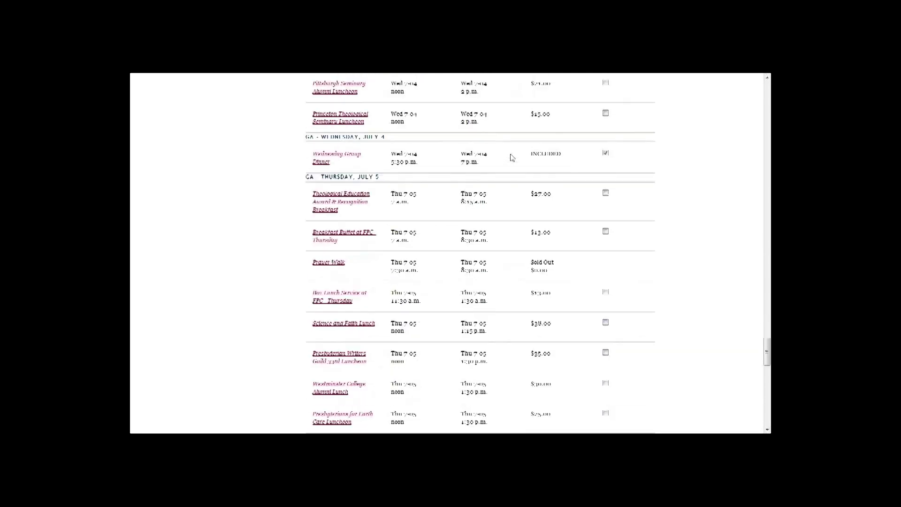
pyautogui.scroll(-10, 512, 158)
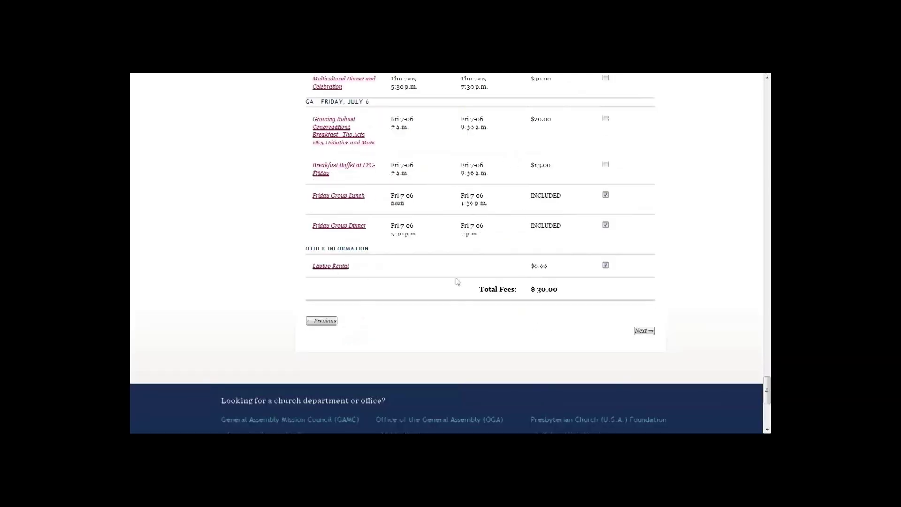
# Toggle the Laptop Rental selection and continue to the travel information.
pyautogui.click(605, 265)
pyautogui.click(644, 331)
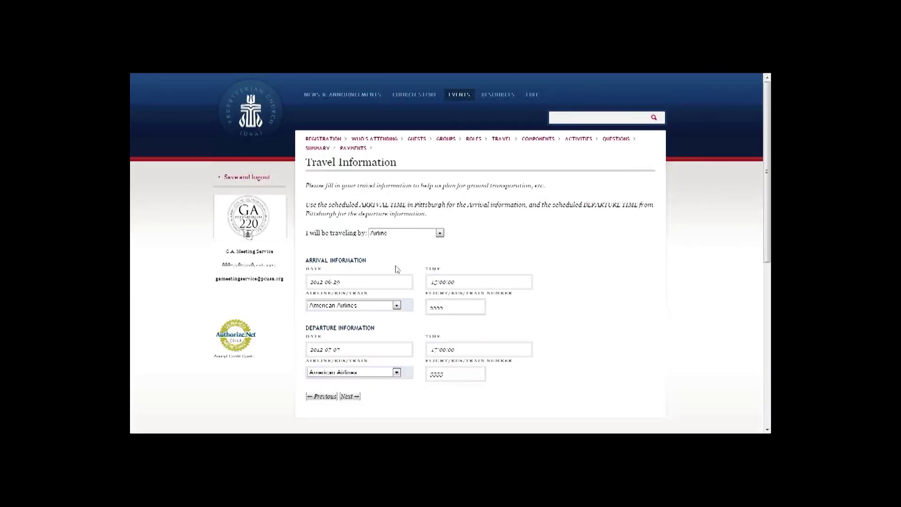
# Choose Airline as the travel method and set the arrival date to 2012-06-29.
pyautogui.click(380, 236)
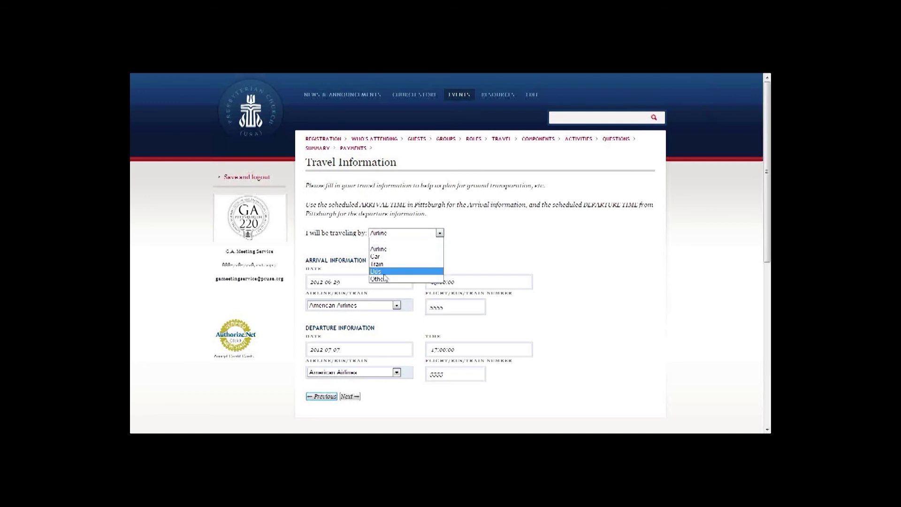
pyautogui.click(388, 249)
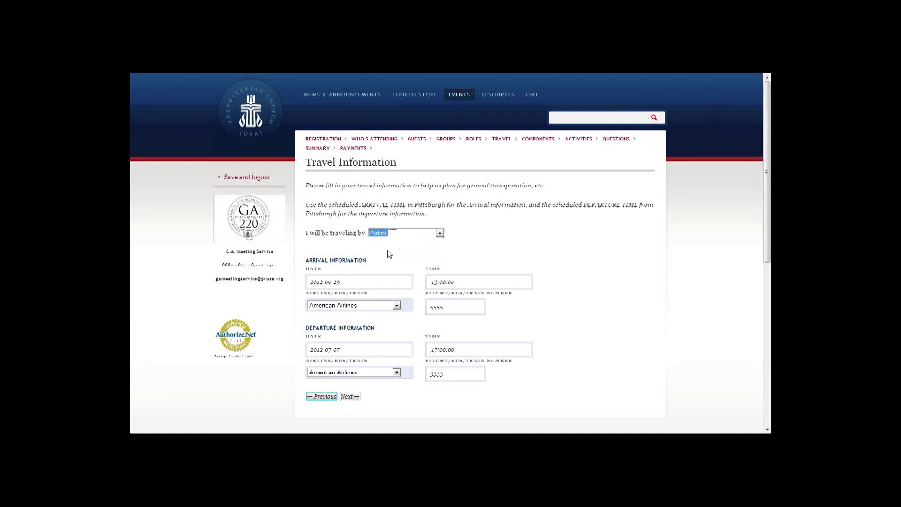
pyautogui.click(355, 282)
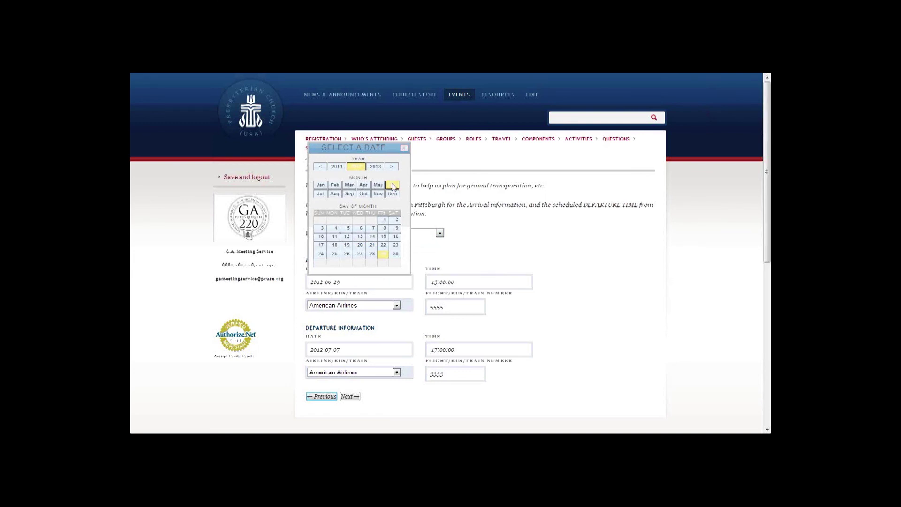
pyautogui.click(363, 184)
pyautogui.click(393, 185)
pyautogui.click(367, 187)
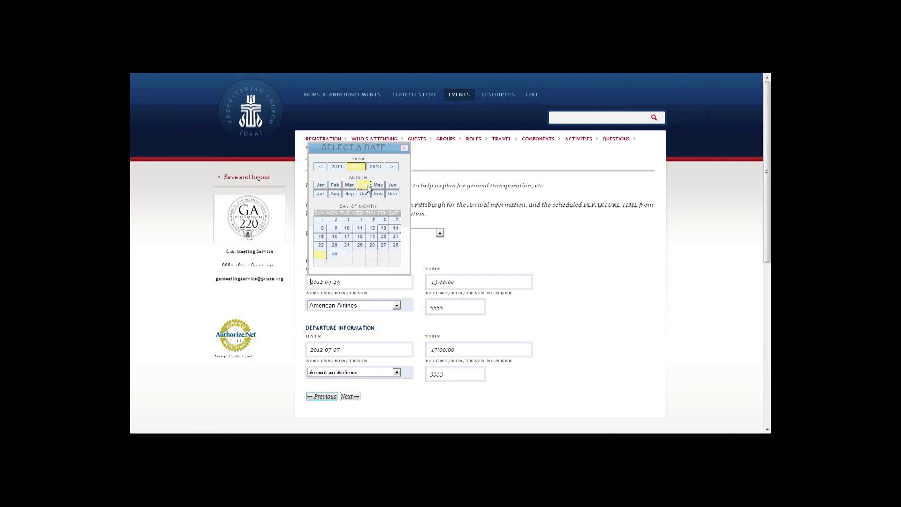
pyautogui.click(393, 185)
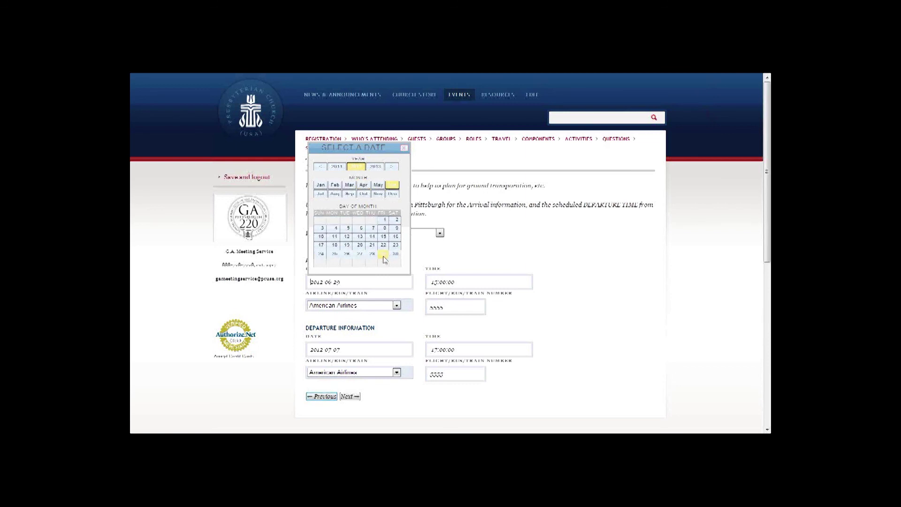
# Set the arrival time to 15:00.
pyautogui.click(464, 284)
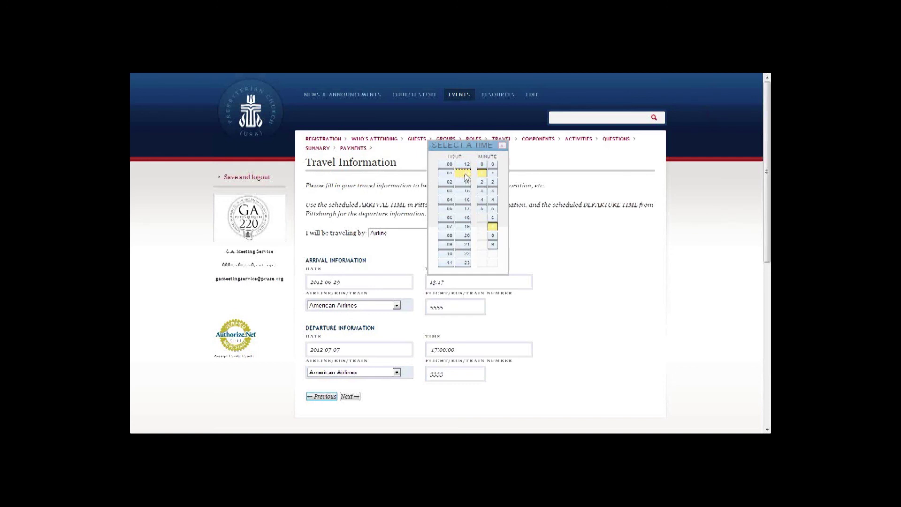
pyautogui.click(466, 195)
pyautogui.click(481, 165)
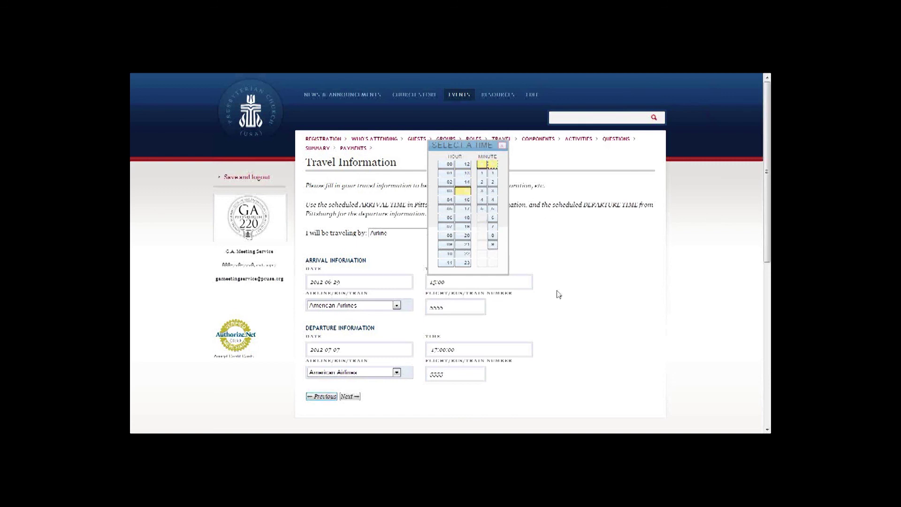
pyautogui.click(581, 315)
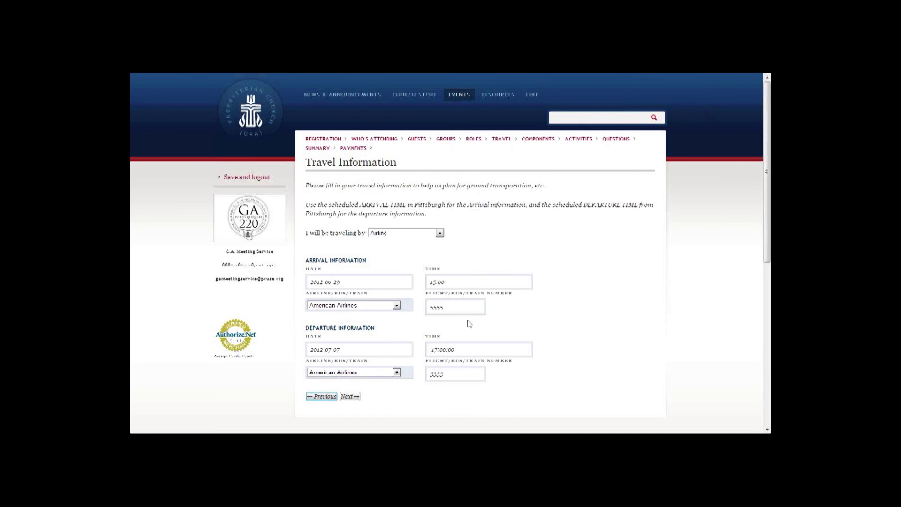
# Choose American Airlines as the carrier for the arrival.
pyautogui.scroll(-2, 415, 340)
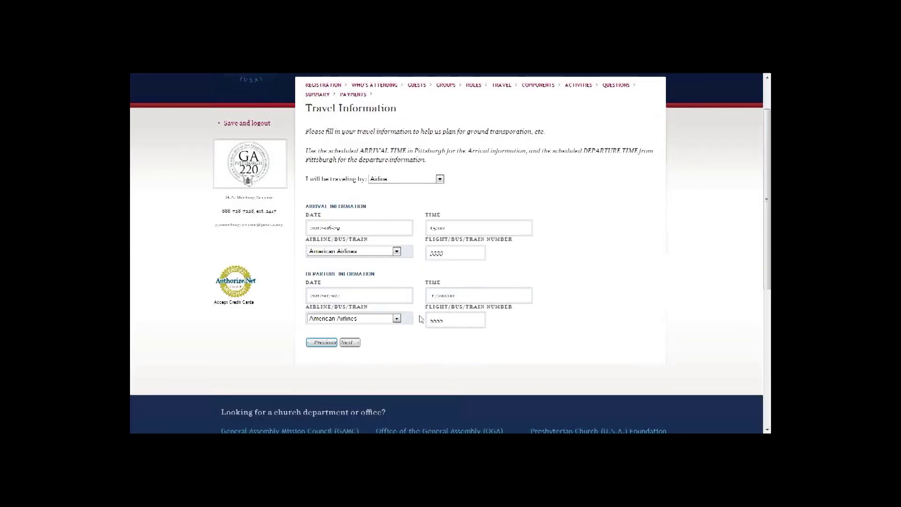
pyautogui.click(341, 295)
pyautogui.click(549, 280)
pyautogui.click(366, 253)
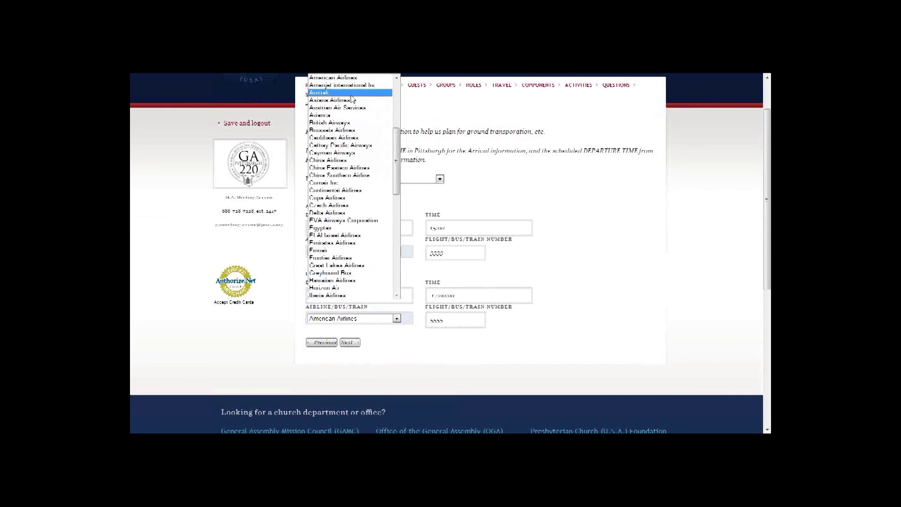
pyautogui.click(353, 79)
pyautogui.click(549, 274)
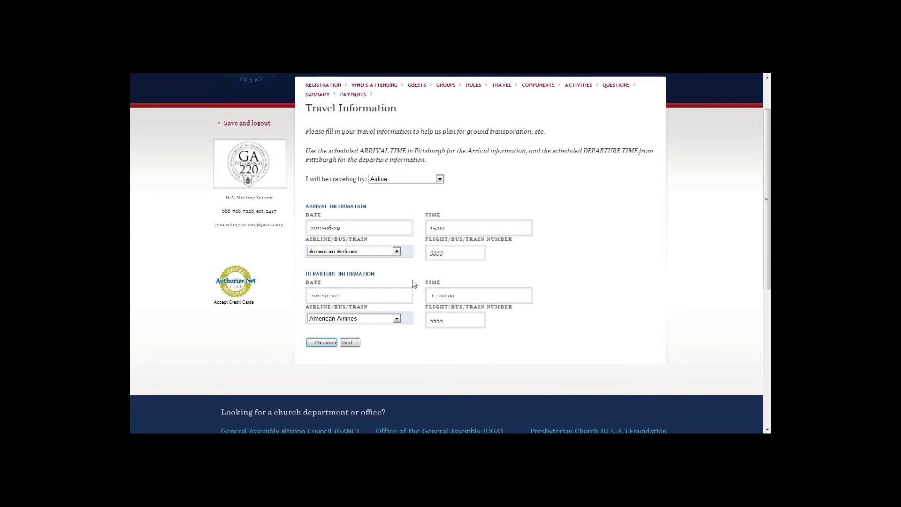
# Keep the departure date of 2012-07-07, set the departure time to 17:00, and continue to lodging.
pyautogui.scroll(-2, 416, 282)
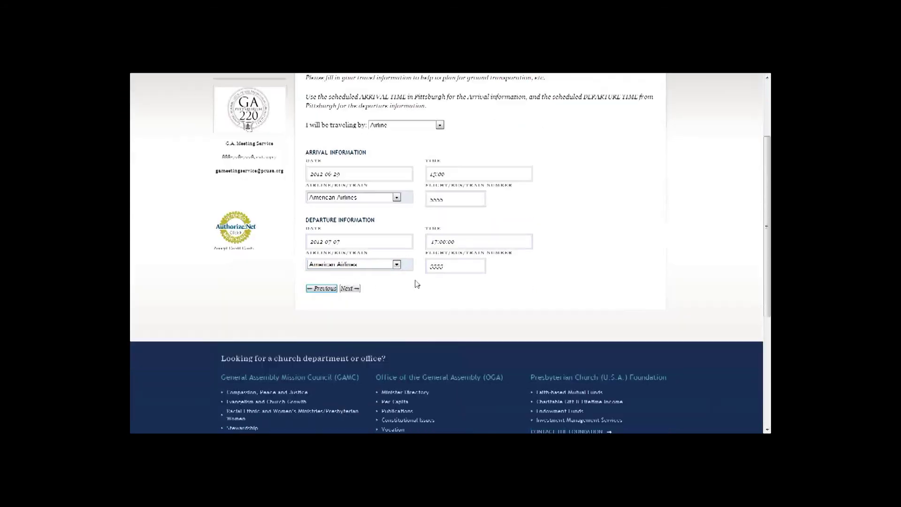
pyautogui.click(373, 241)
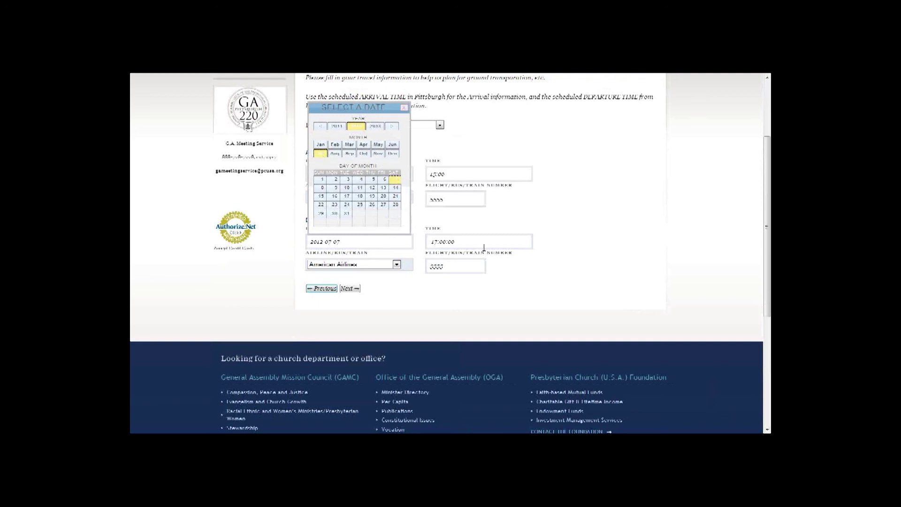
pyautogui.click(469, 241)
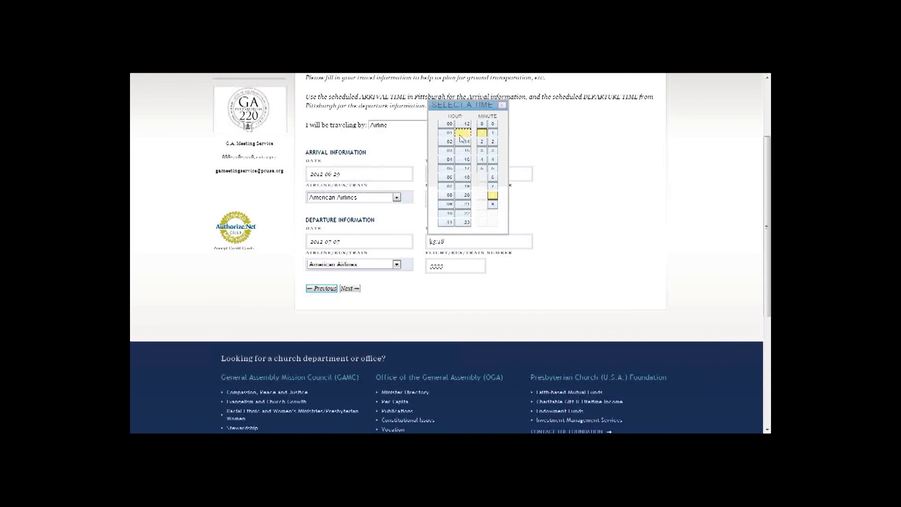
pyautogui.click(466, 172)
pyautogui.click(481, 123)
pyautogui.click(492, 123)
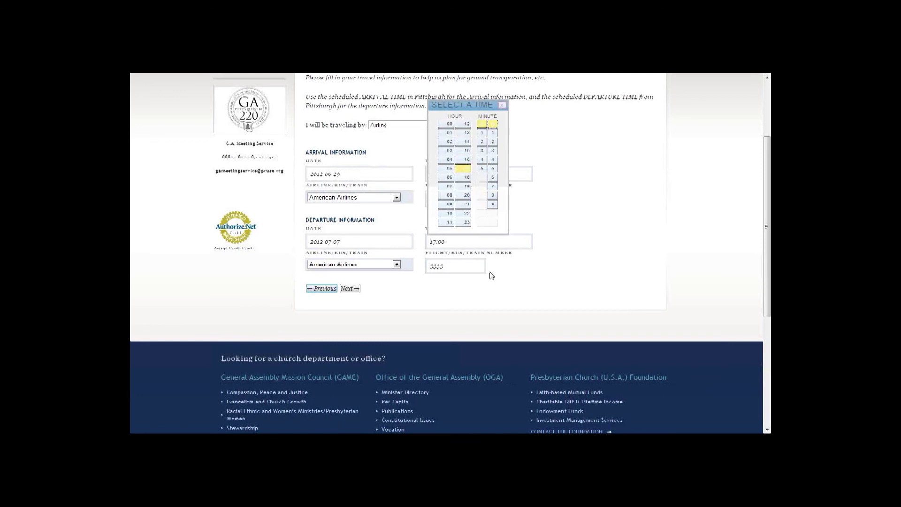
pyautogui.click(519, 282)
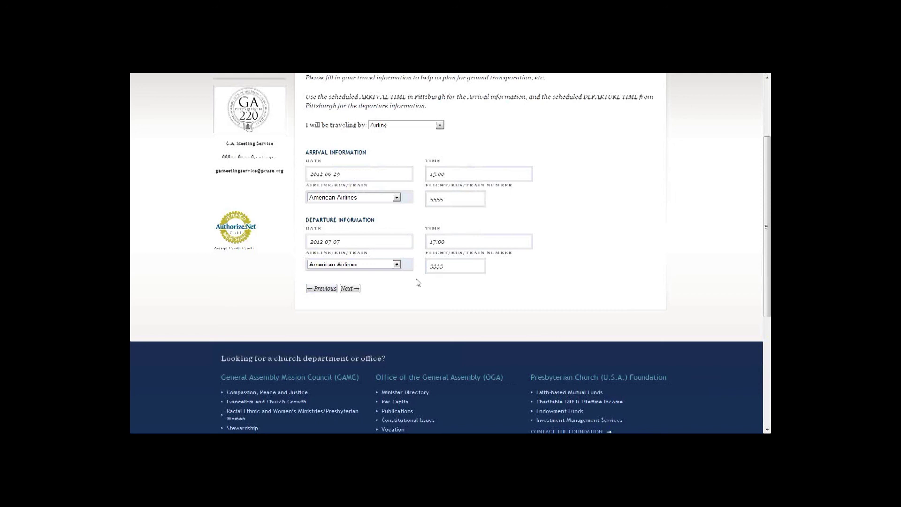
pyautogui.click(350, 289)
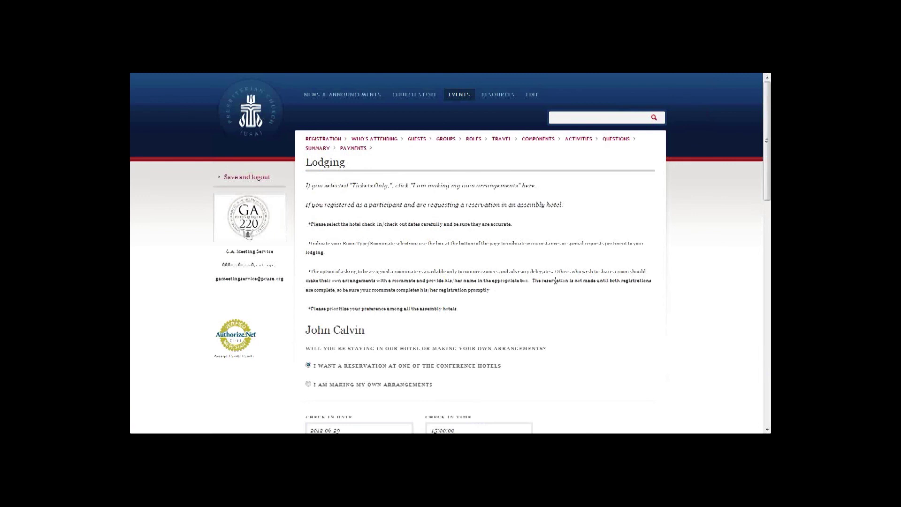
# Try the option of making own lodging arrangements and return to requesting a reservation at one of the conference hotels.
pyautogui.scroll(-1, 666, 219)
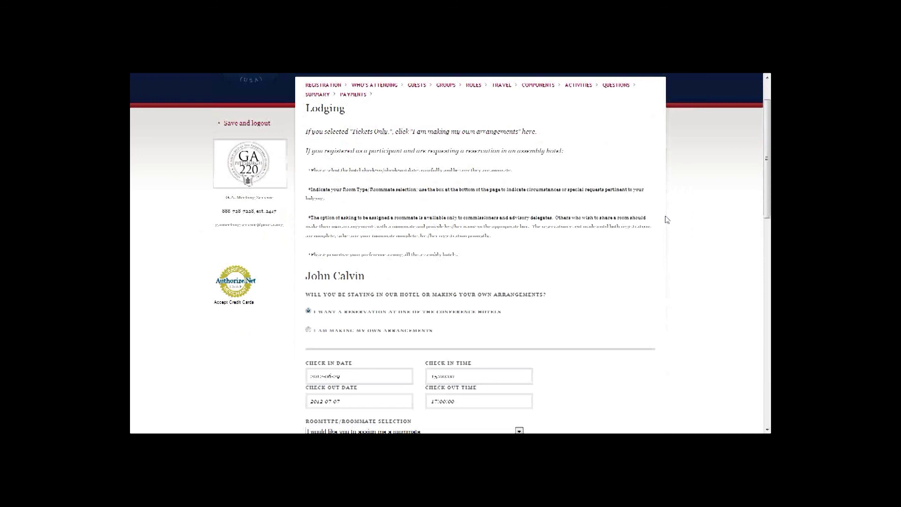
pyautogui.scroll(-3, 666, 220)
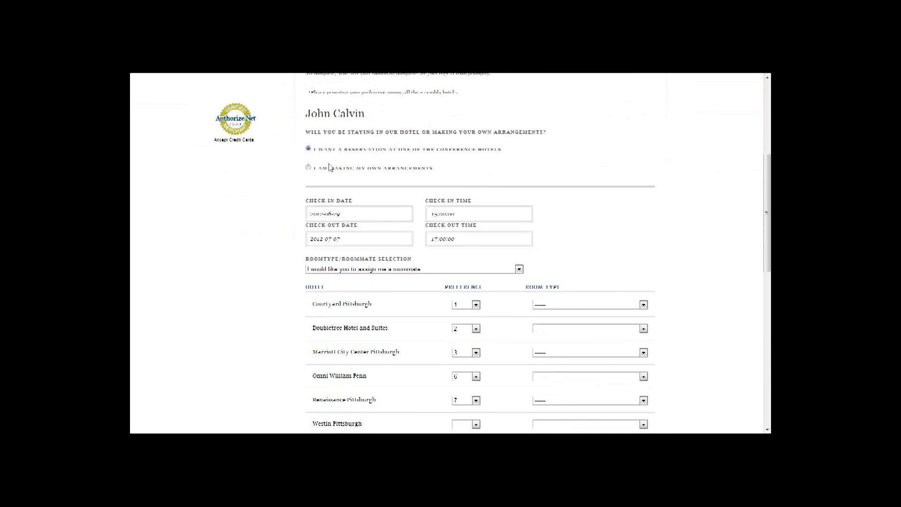
pyautogui.click(309, 167)
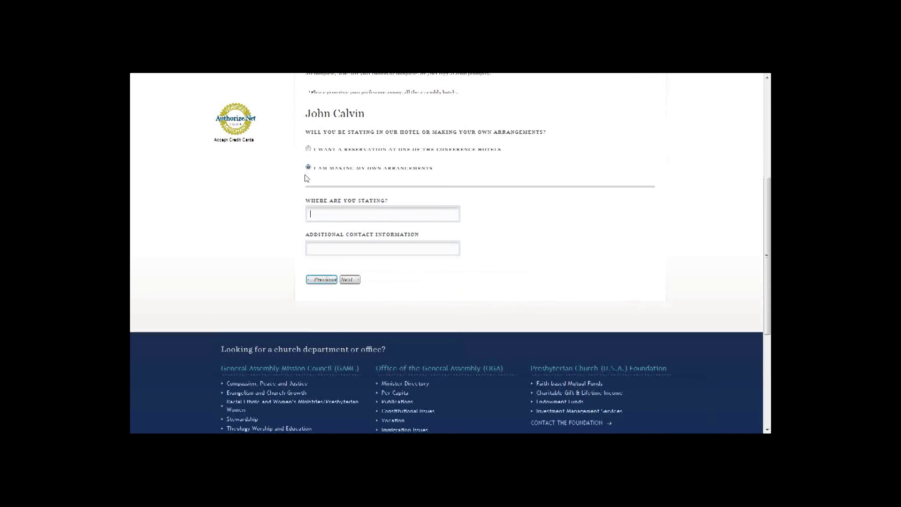
pyautogui.click(309, 148)
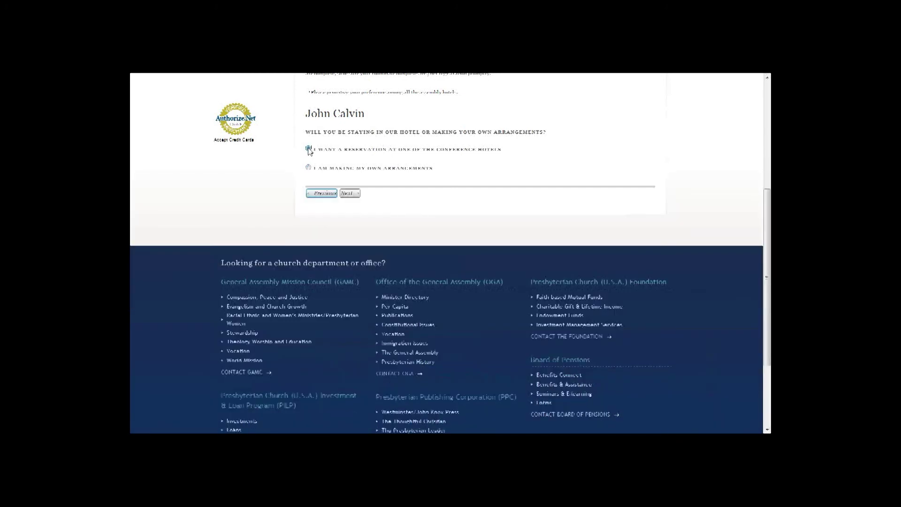
# Try the roommate option of sharing with a registered participant and return to having a roommate assigned.
pyautogui.scroll(-2, 653, 204)
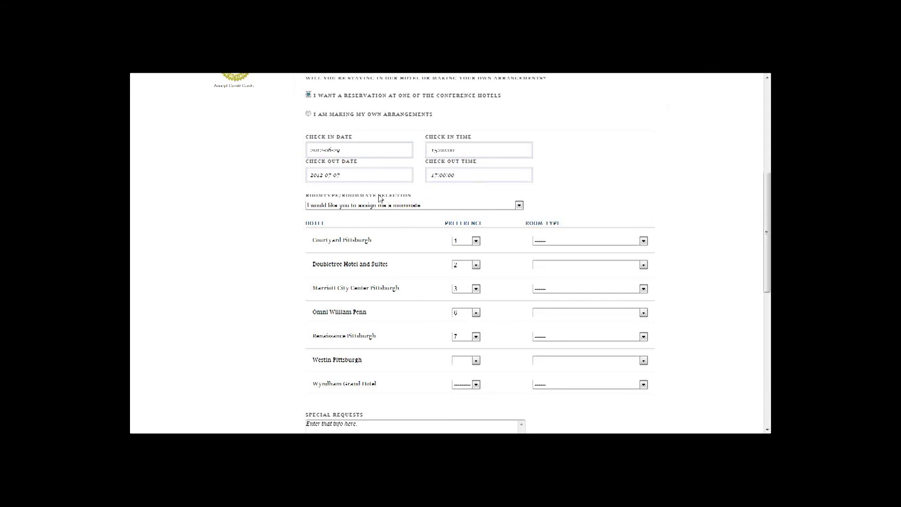
pyautogui.click(394, 209)
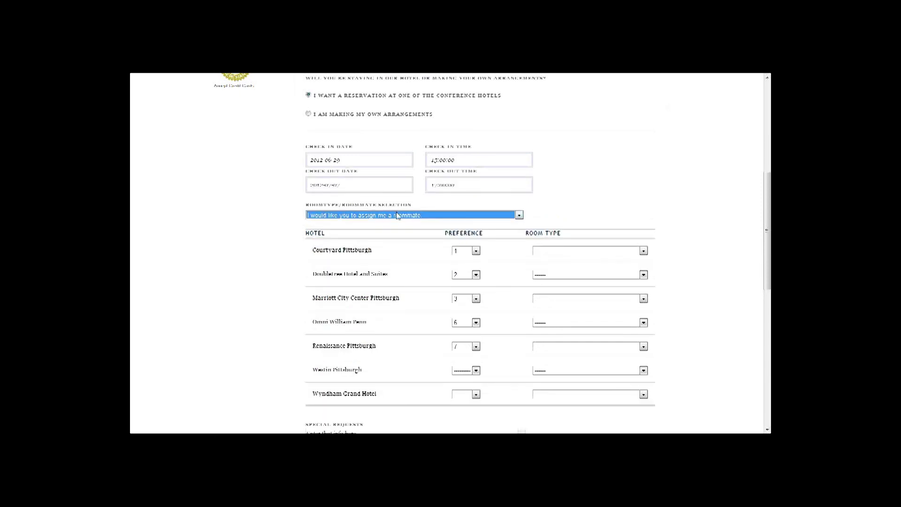
pyautogui.click(401, 217)
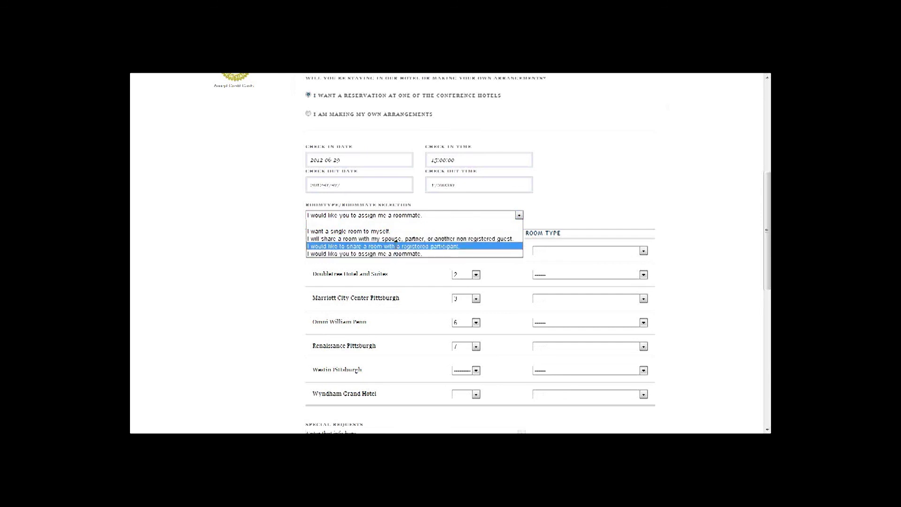
pyautogui.click(396, 245)
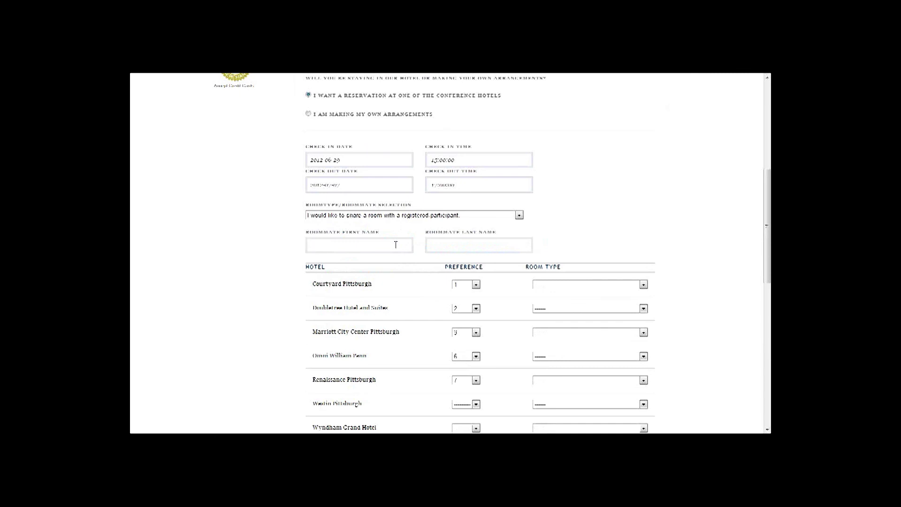
pyautogui.click(383, 217)
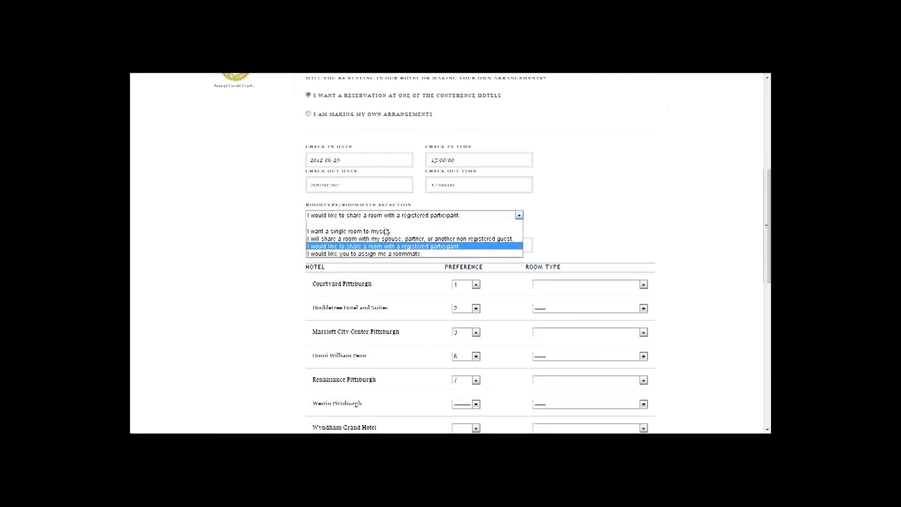
pyautogui.click(449, 253)
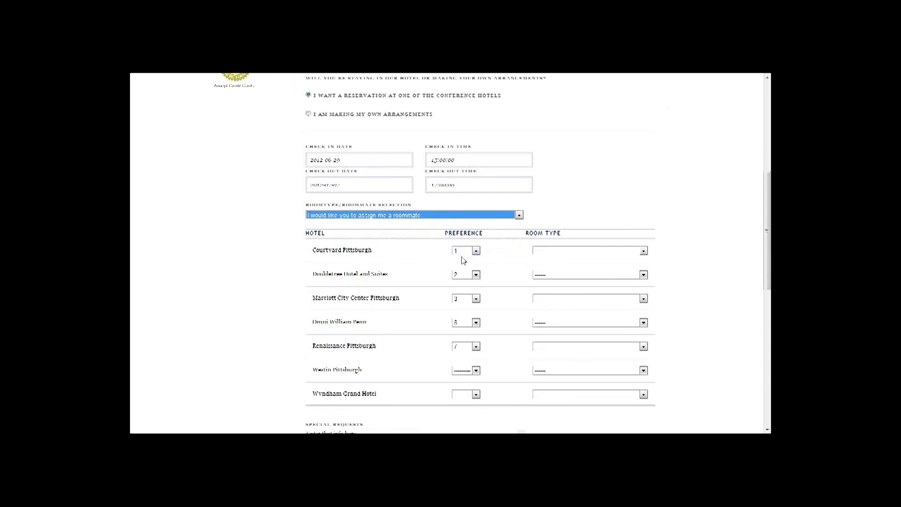
# Rank the hotel preferences as Omni William Penn 1, Courtyard Pittsburgh 4, Westin Pittsburgh 5 and Wyndham Grand Hotel 6.
pyautogui.click(464, 325)
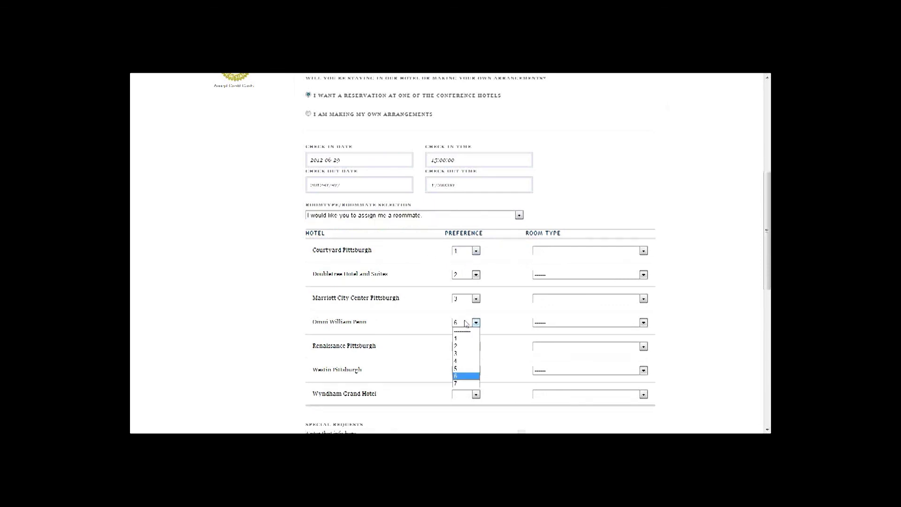
pyautogui.click(461, 338)
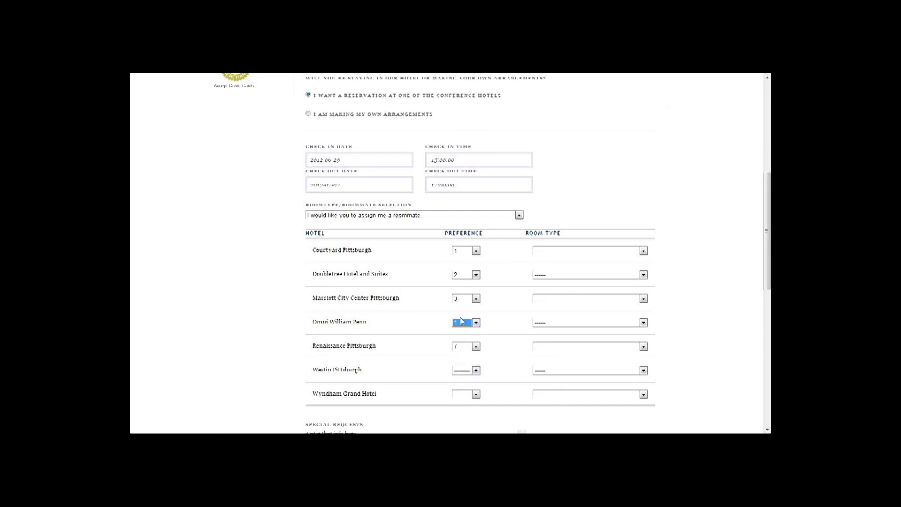
pyautogui.click(475, 252)
pyautogui.click(459, 289)
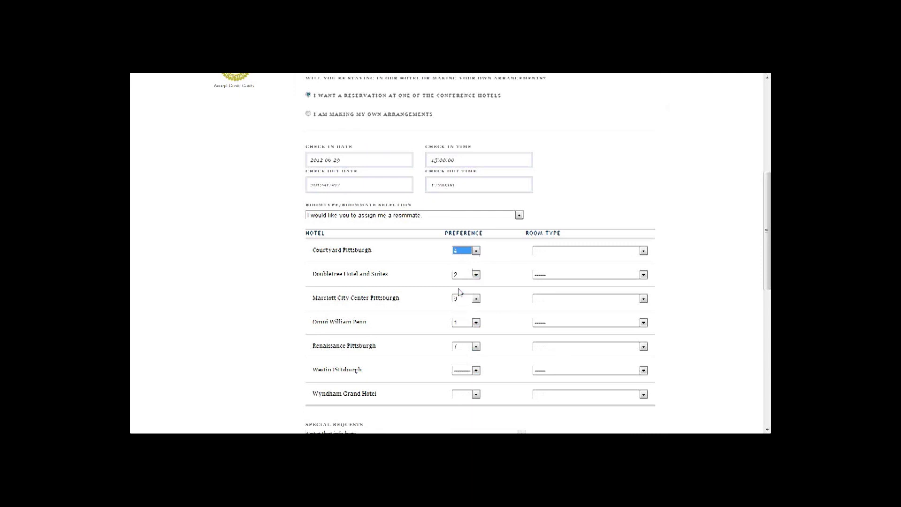
pyautogui.click(460, 375)
pyautogui.click(460, 355)
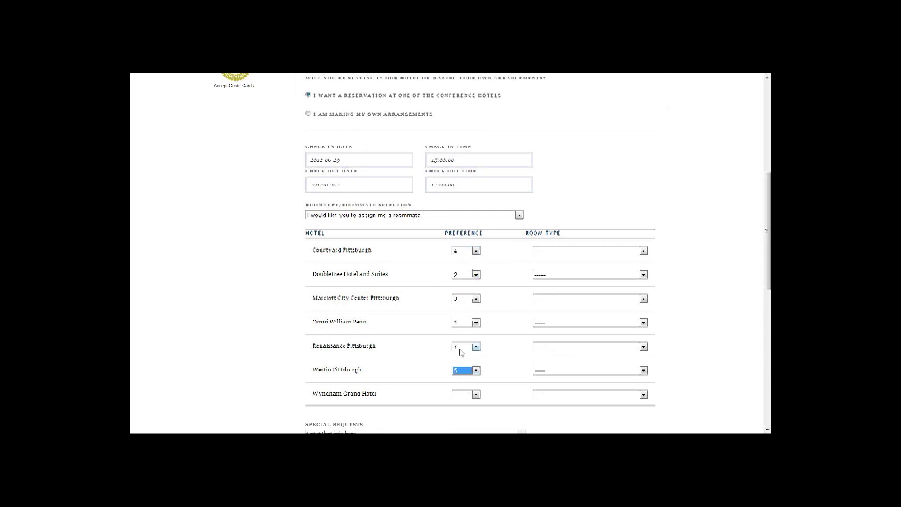
pyautogui.click(463, 395)
pyautogui.click(463, 378)
pyautogui.click(689, 301)
# Highlight the special requests text below the hotel list and continue to the questions page.
pyautogui.scroll(-3, 685, 298)
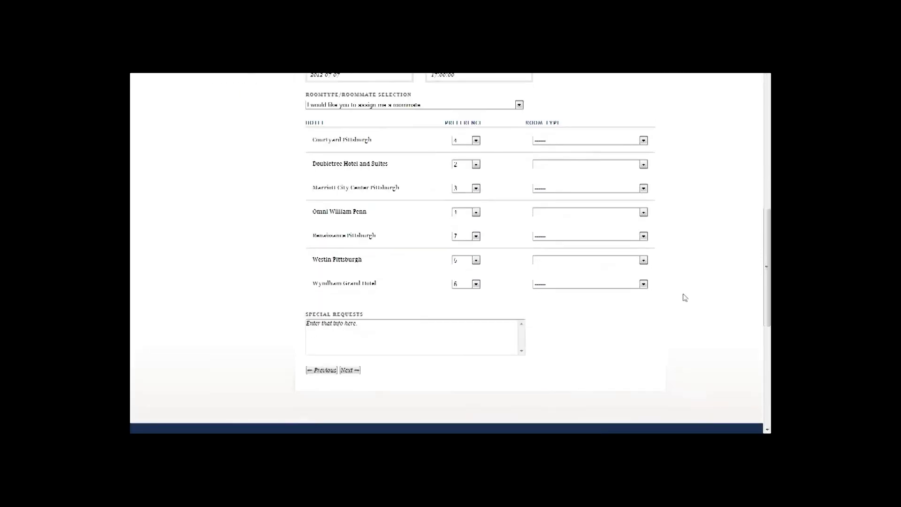
pyautogui.tripleClick(373, 277)
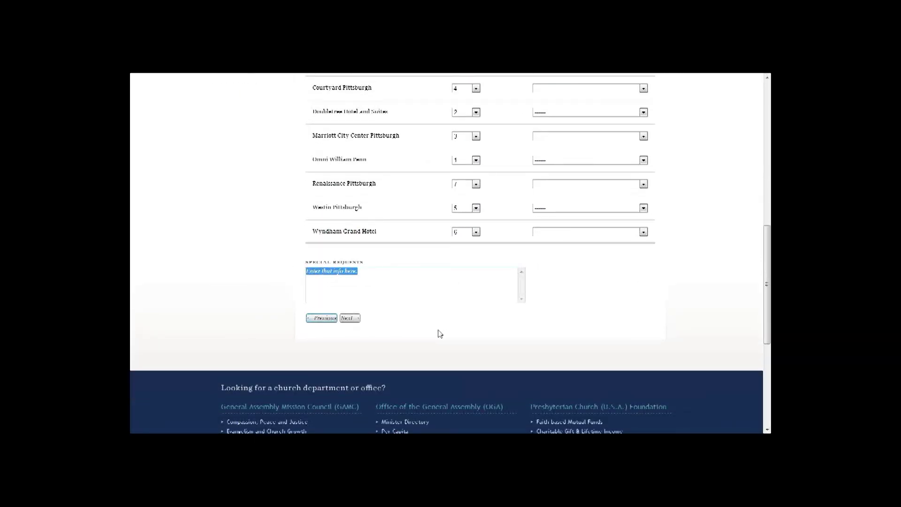
pyautogui.click(349, 319)
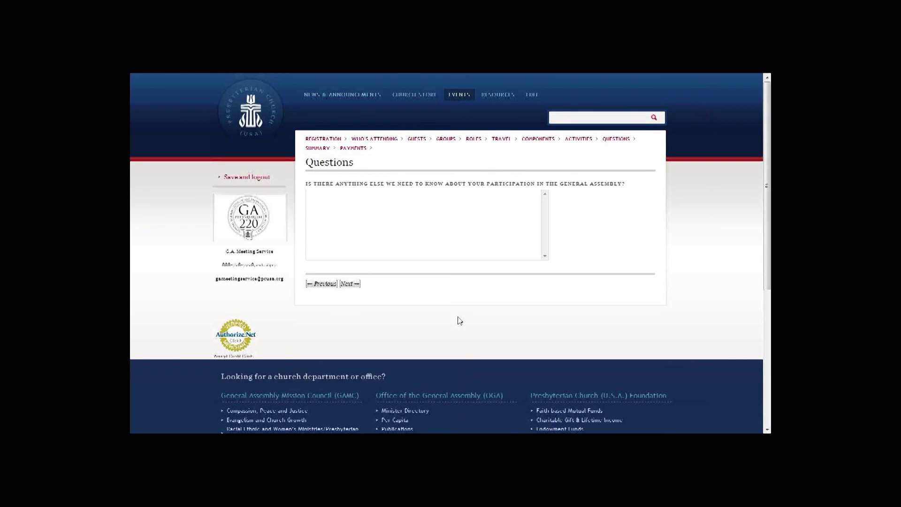
# Leave the participation question blank, continue to the summary page and review the selected components, activities and fees.
pyautogui.click(349, 284)
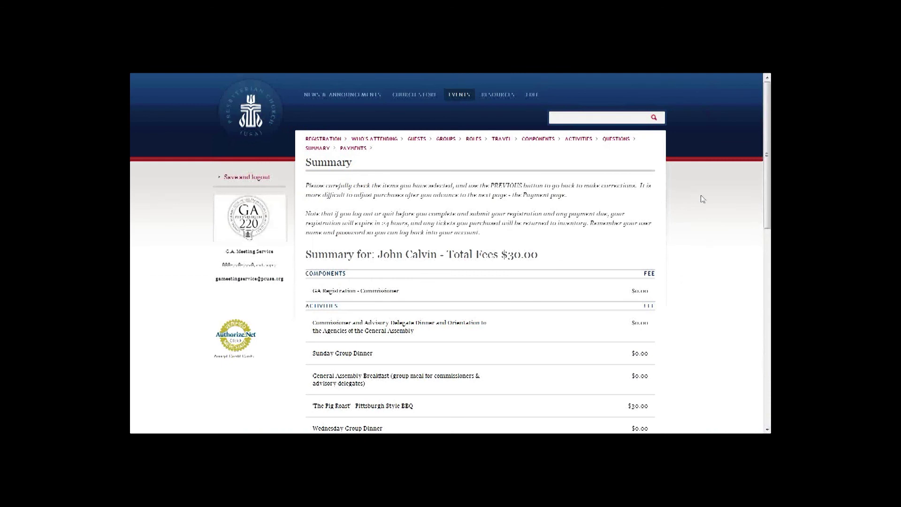
pyautogui.scroll(-2, 703, 198)
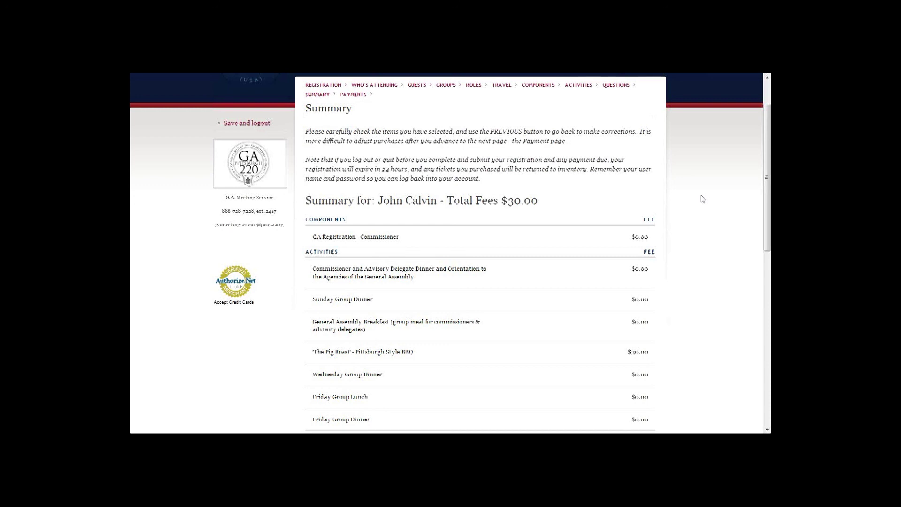
pyautogui.scroll(-5, 703, 199)
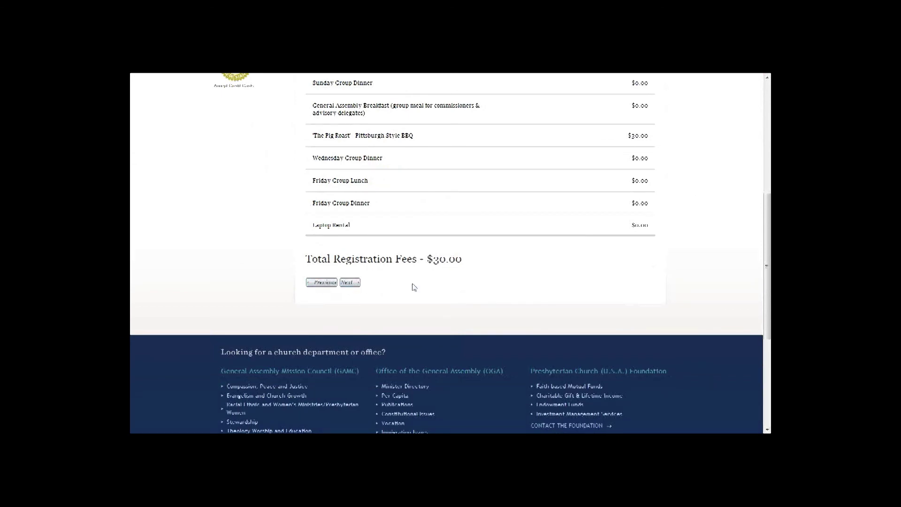
pyautogui.scroll(2, 660, 287)
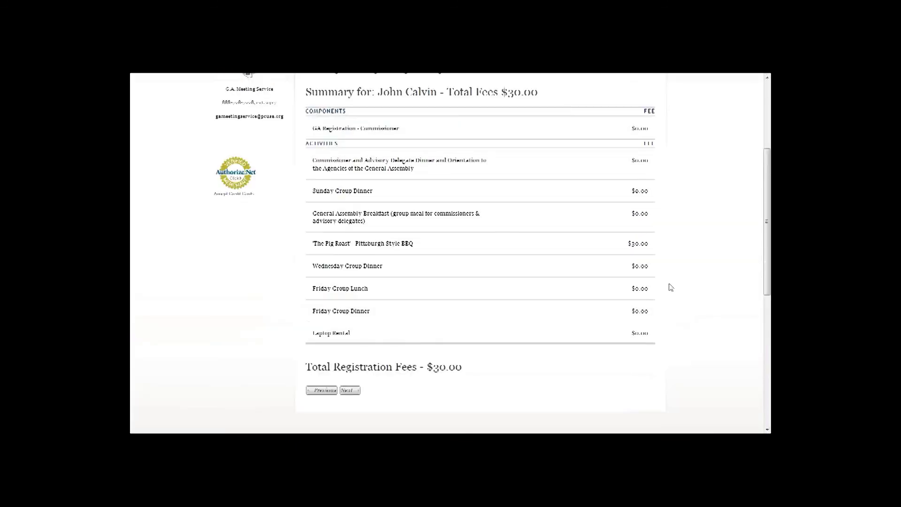
pyautogui.scroll(1, 670, 287)
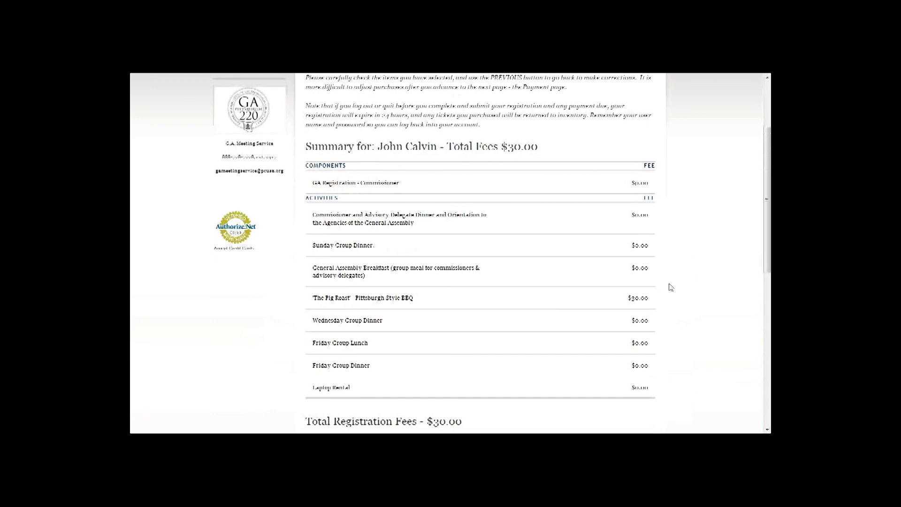
pyautogui.scroll(3, 671, 287)
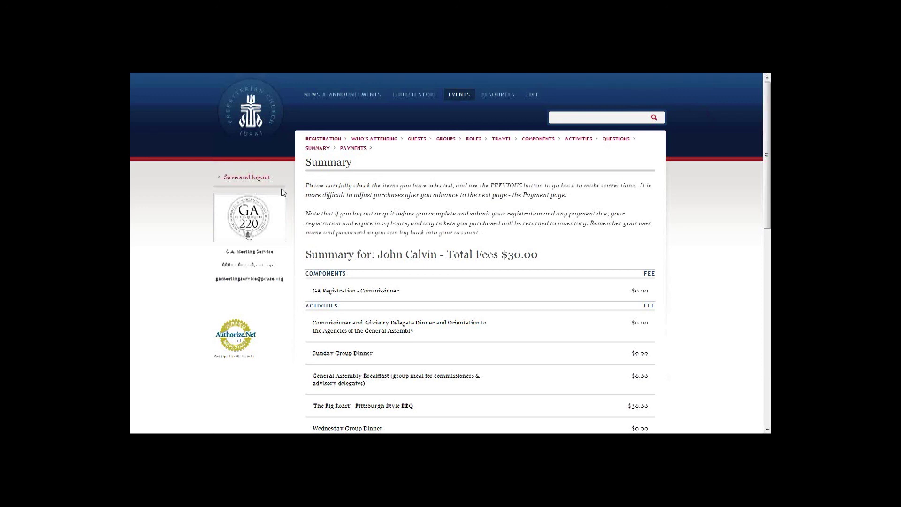
# Continue to the payment page and apply 30.00 with Credit Card as the form of payment.
pyautogui.scroll(-5, 331, 328)
pyautogui.click(349, 341)
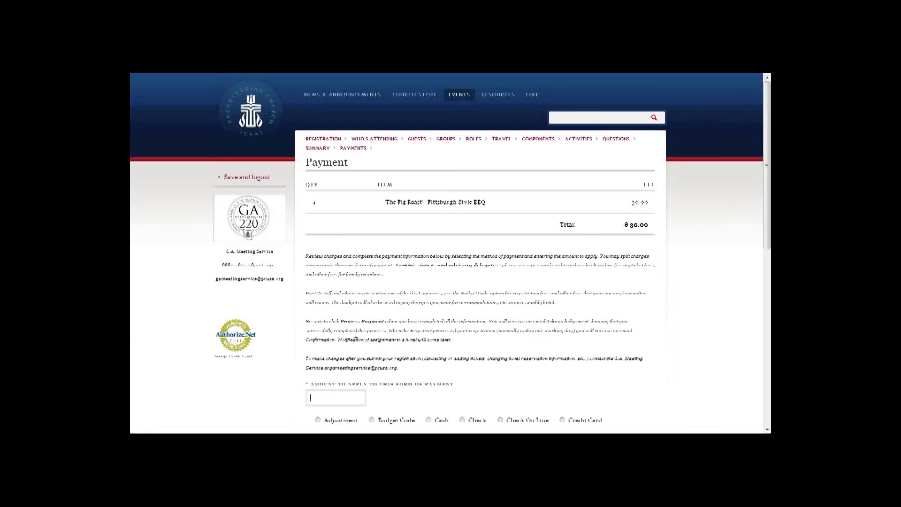
pyautogui.scroll(-1, 569, 276)
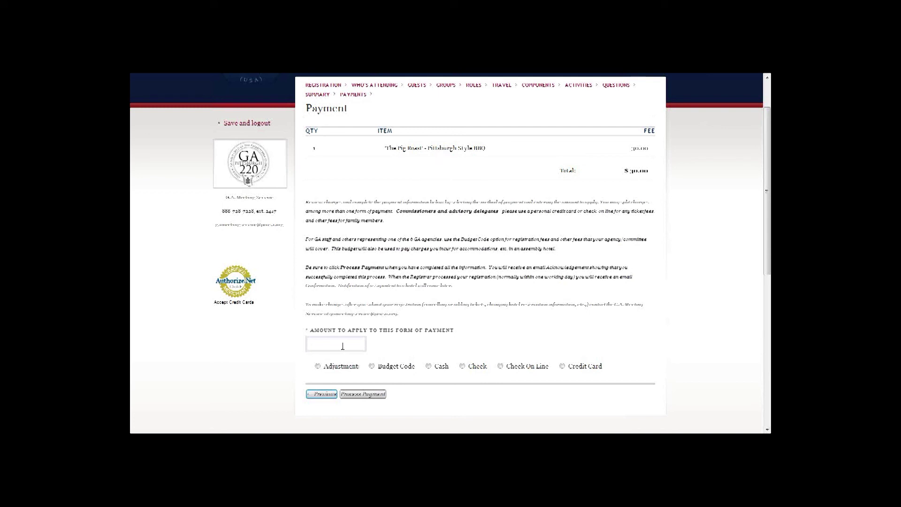
pyautogui.write('30.00')
pyautogui.click(562, 366)
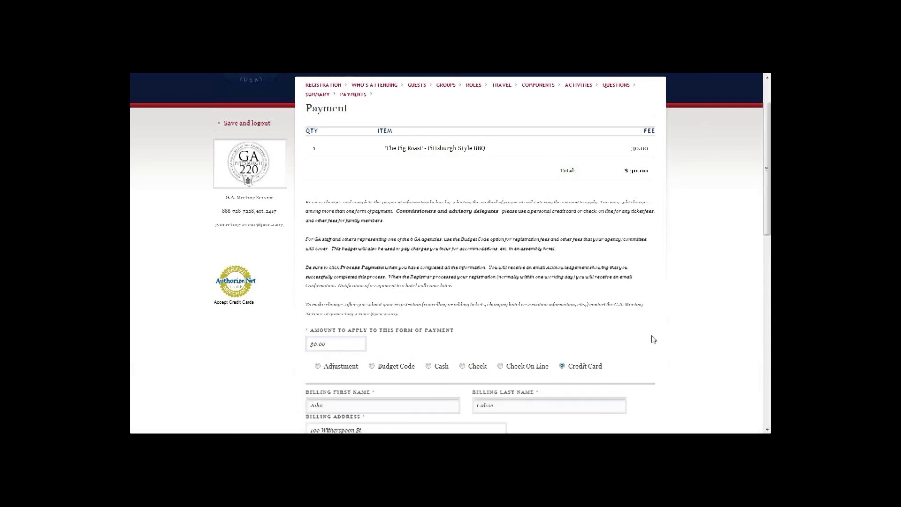
# Try the Check and Check On Line payment methods and return to Credit Card.
pyautogui.scroll(-2, 654, 339)
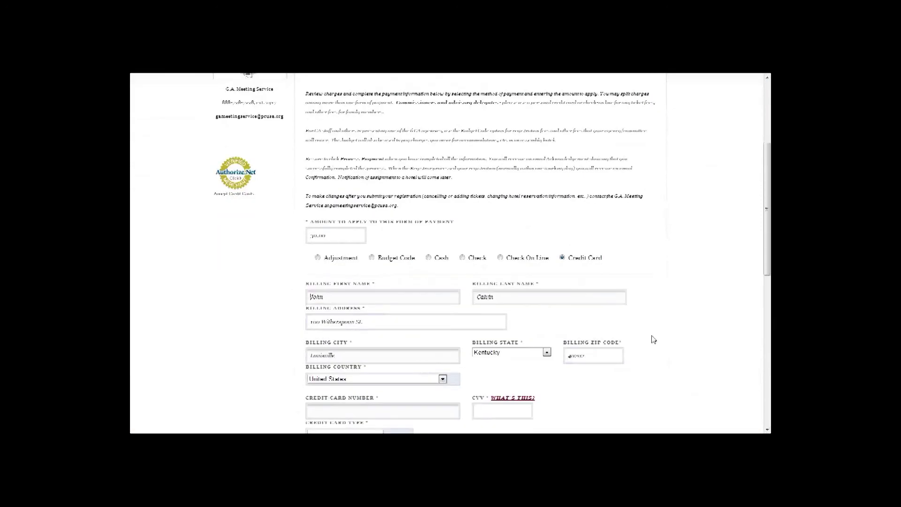
pyautogui.click(462, 258)
pyautogui.click(500, 258)
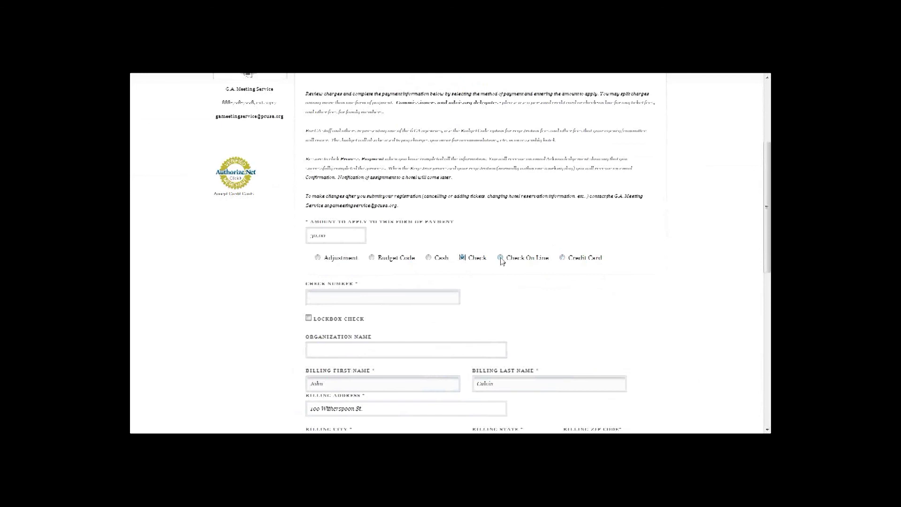
pyautogui.click(562, 258)
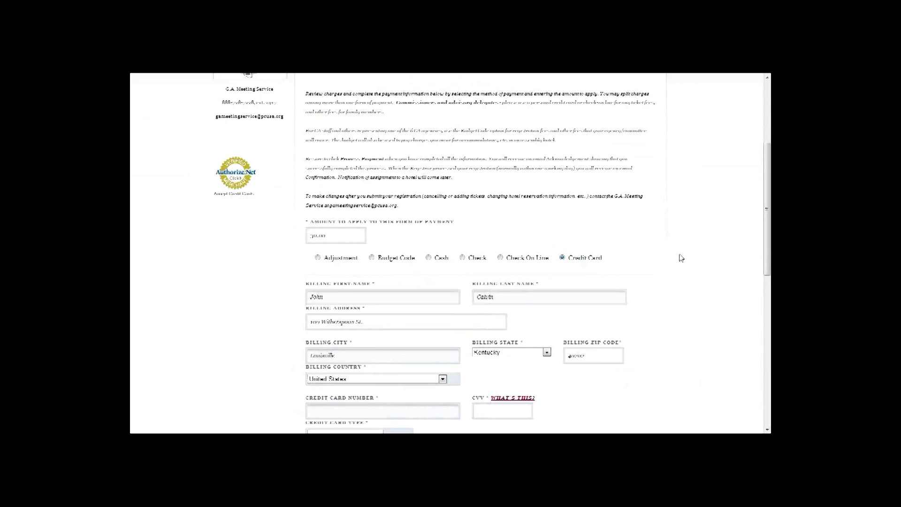
# Try to process the payment with the credit card details left blank and highlight the list of errors.
pyautogui.scroll(-3, 678, 258)
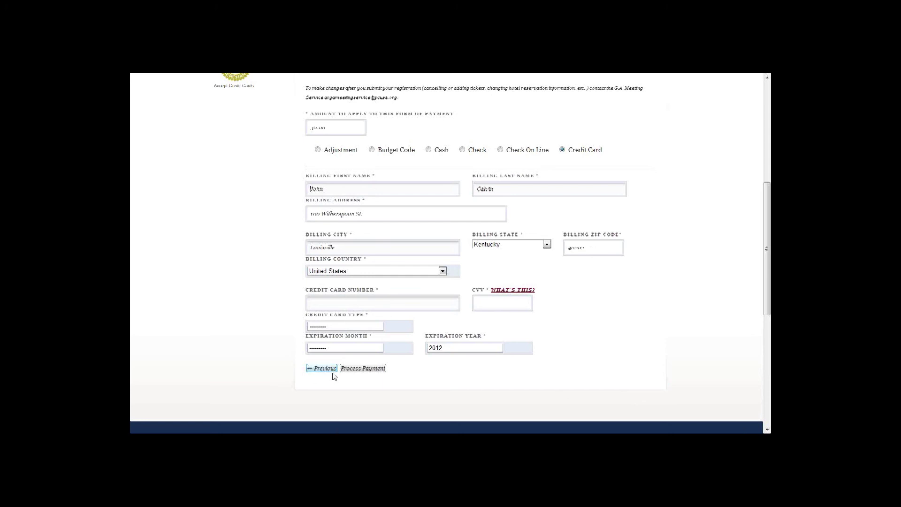
pyautogui.click(352, 368)
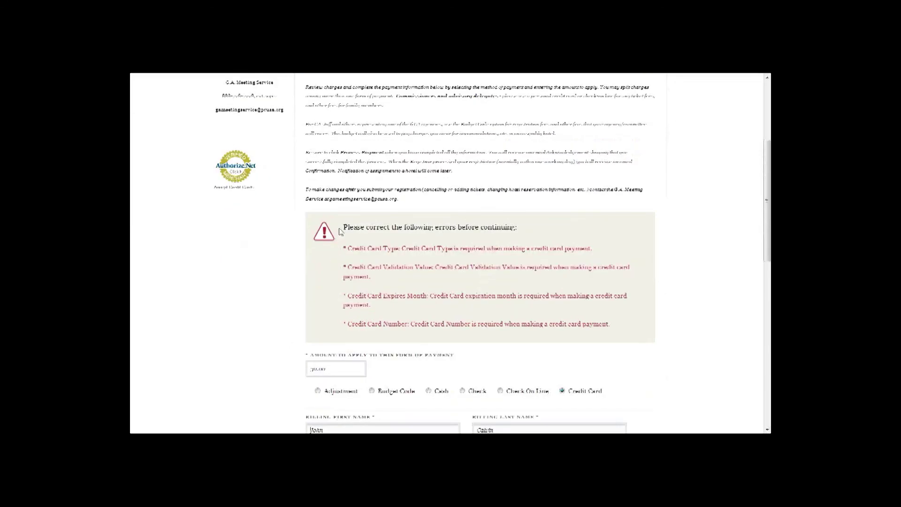
pyautogui.moveTo(343, 226); pyautogui.dragTo(622, 331)
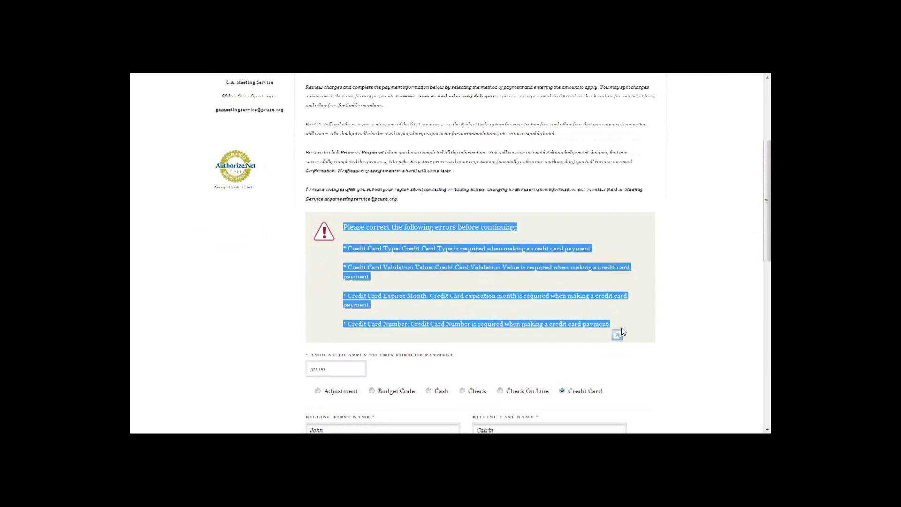
pyautogui.click(668, 322)
# Examine the flagged credit card fields, the error list and the charges on the payment page.
pyautogui.scroll(-5, 670, 323)
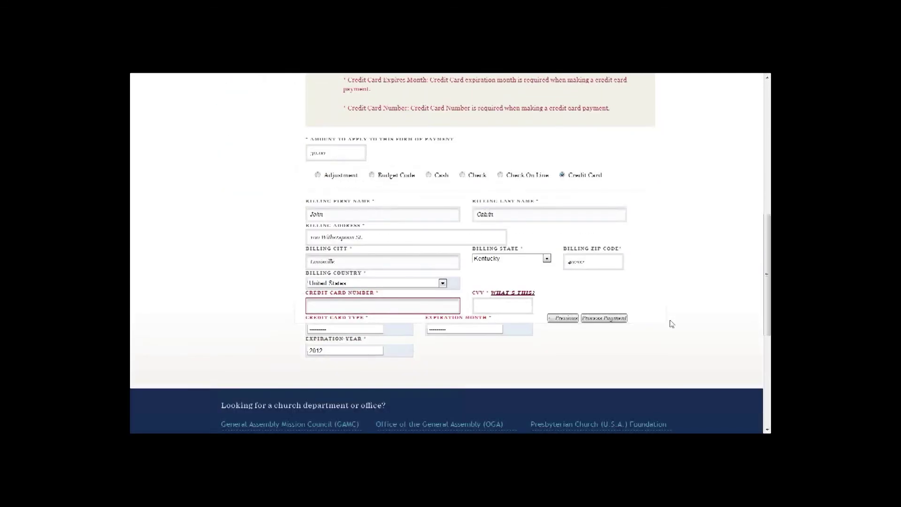
pyautogui.scroll(1, 671, 324)
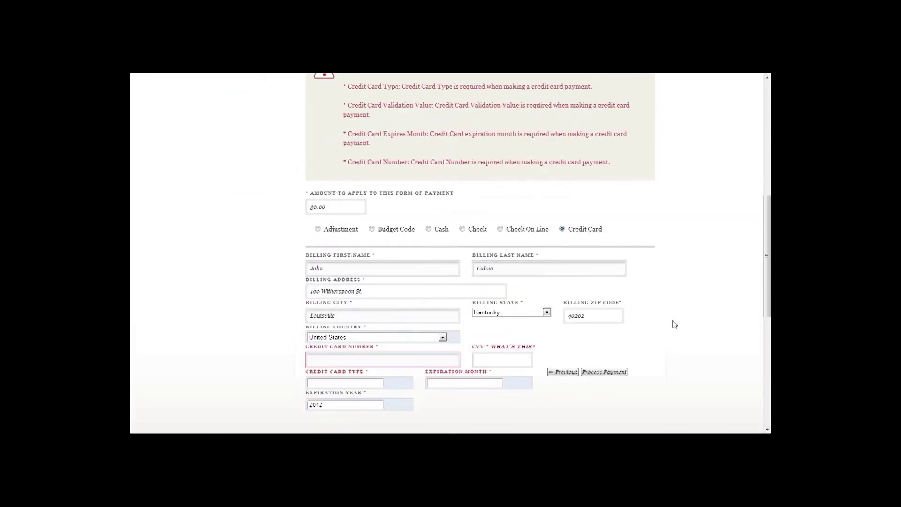
pyautogui.scroll(3, 673, 324)
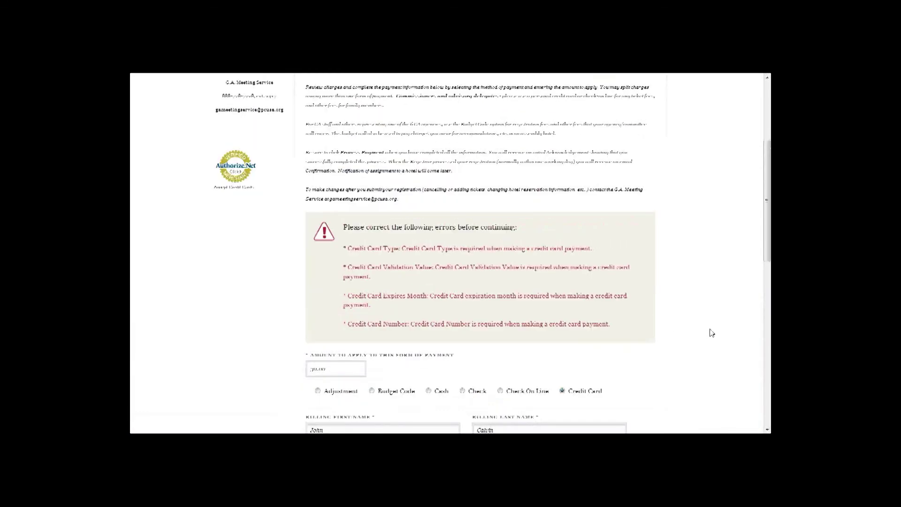
pyautogui.scroll(1, 668, 346)
pyautogui.scroll(2, 669, 345)
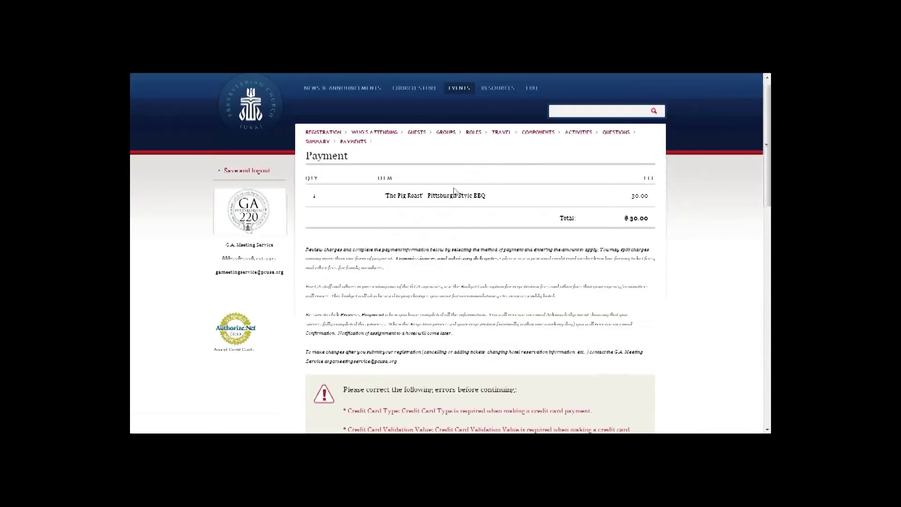
# Switch to the open 220th General Assembly event page, followed by the PC(USA) OGA page for the assembly.
pyautogui.moveTo(324, 75)
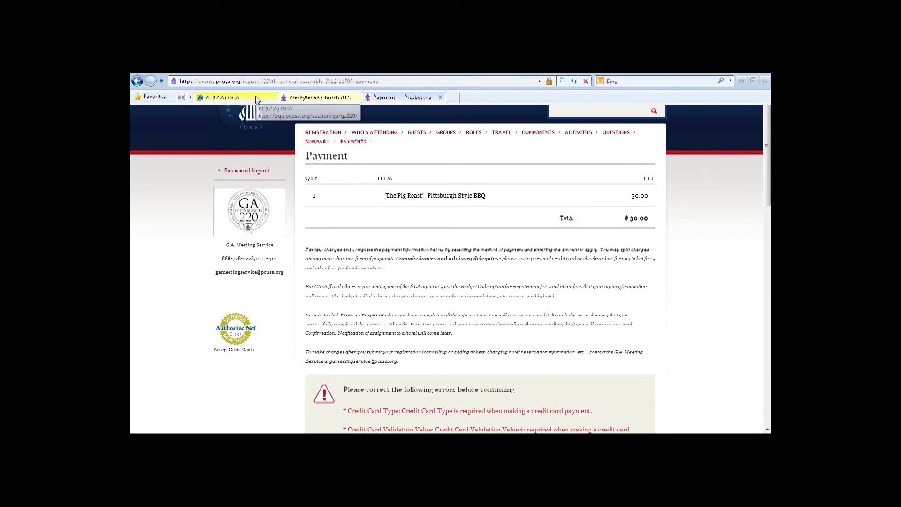
pyautogui.click(297, 99)
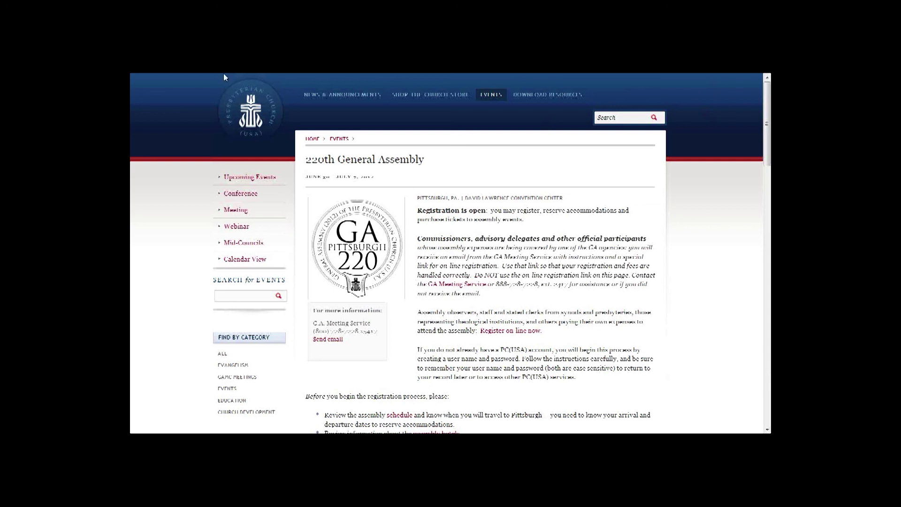
pyautogui.click(240, 98)
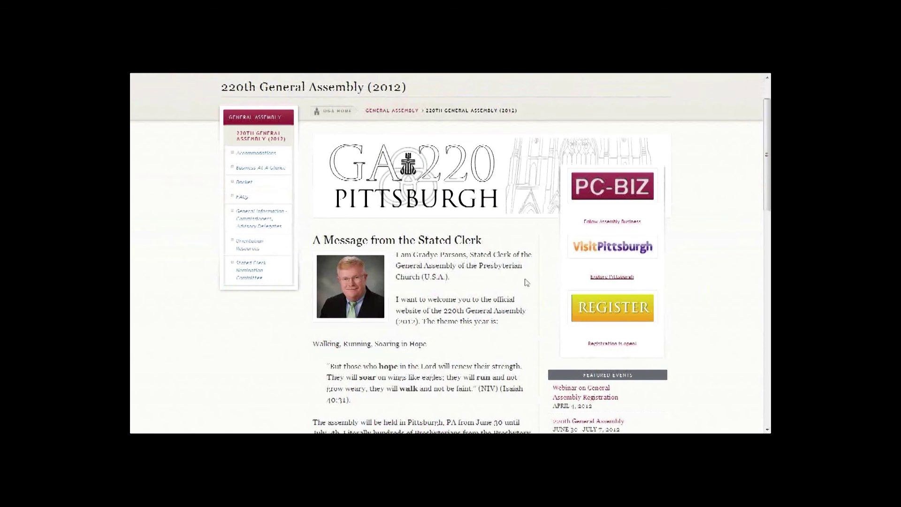
pyautogui.moveTo(753, 75)
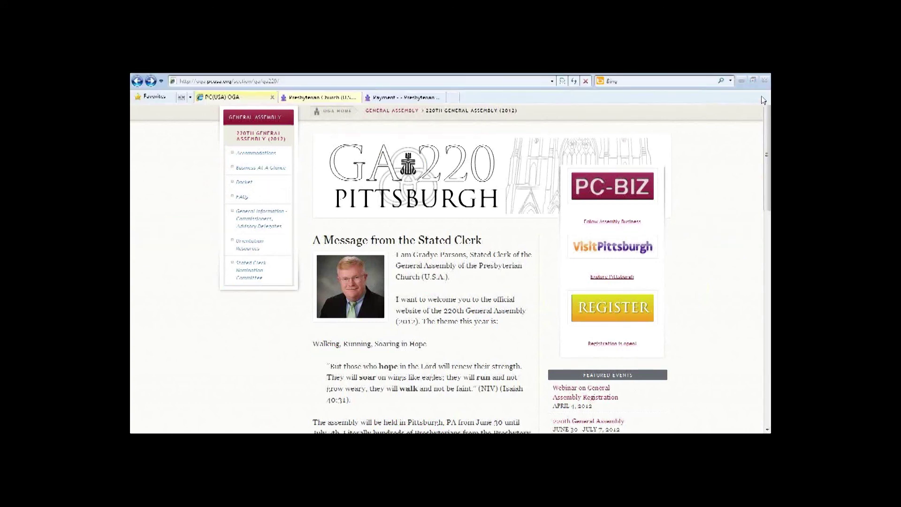